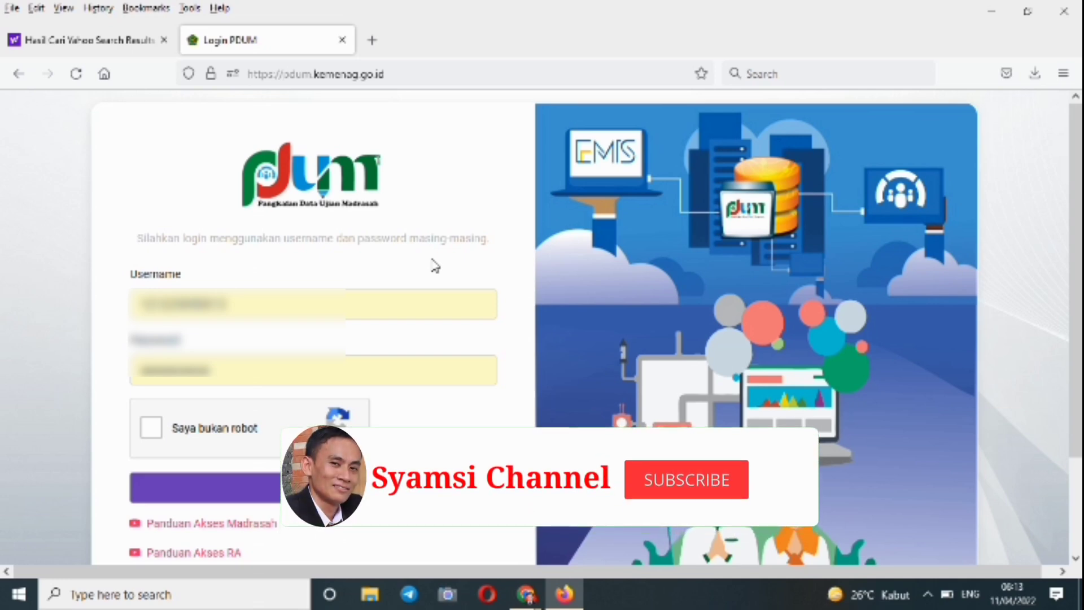
# - Complete the robot check and log in to PDUM with the prefilled credentials
pyautogui.click(158, 436)
pyautogui.click(282, 491)
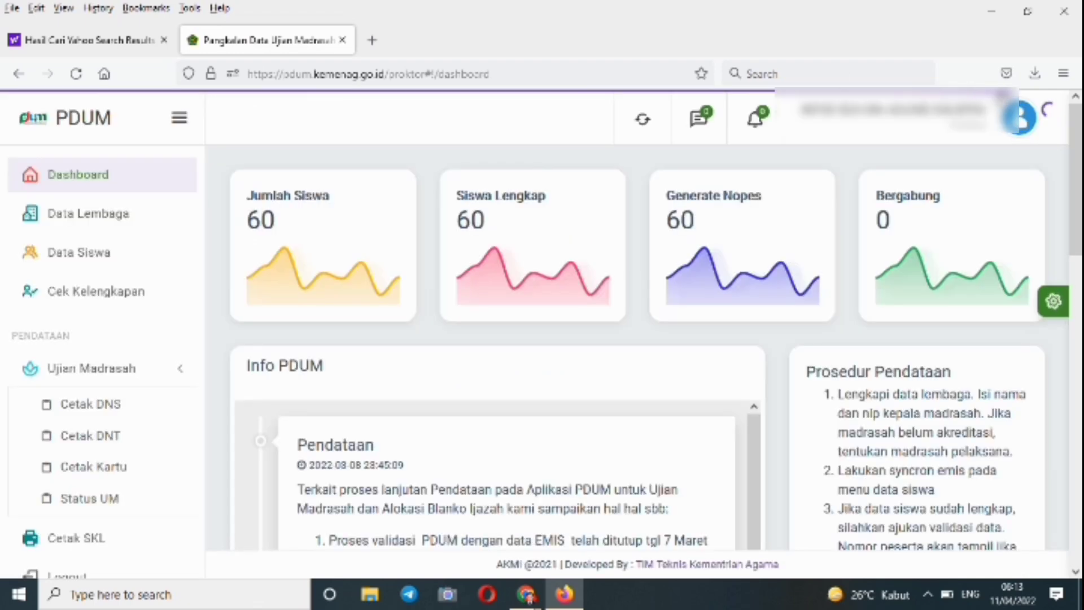
# - Look over the dashboard information and open the Cetak SKL page
pyautogui.moveTo(1080, 194); pyautogui.dragTo(1052, 258)
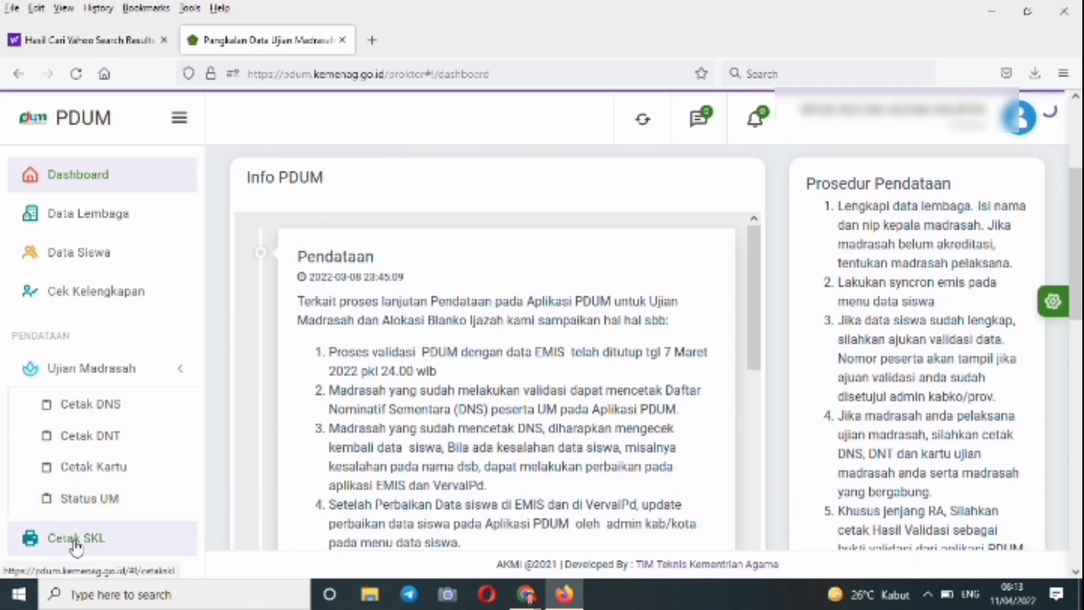
pyautogui.scroll(-1, 203, 398)
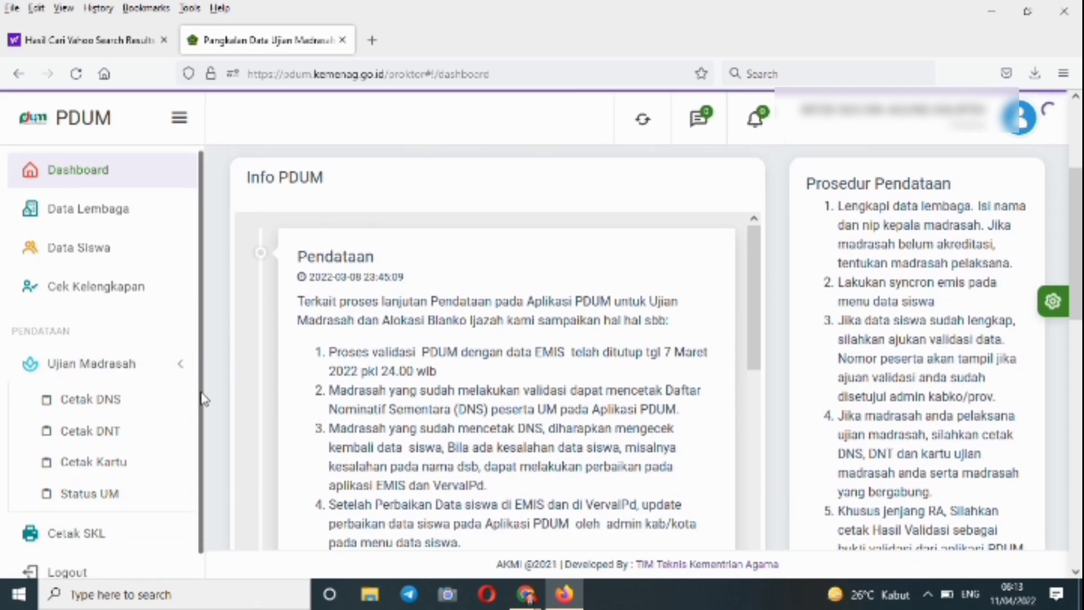
pyautogui.moveTo(203, 398); pyautogui.dragTo(203, 447)
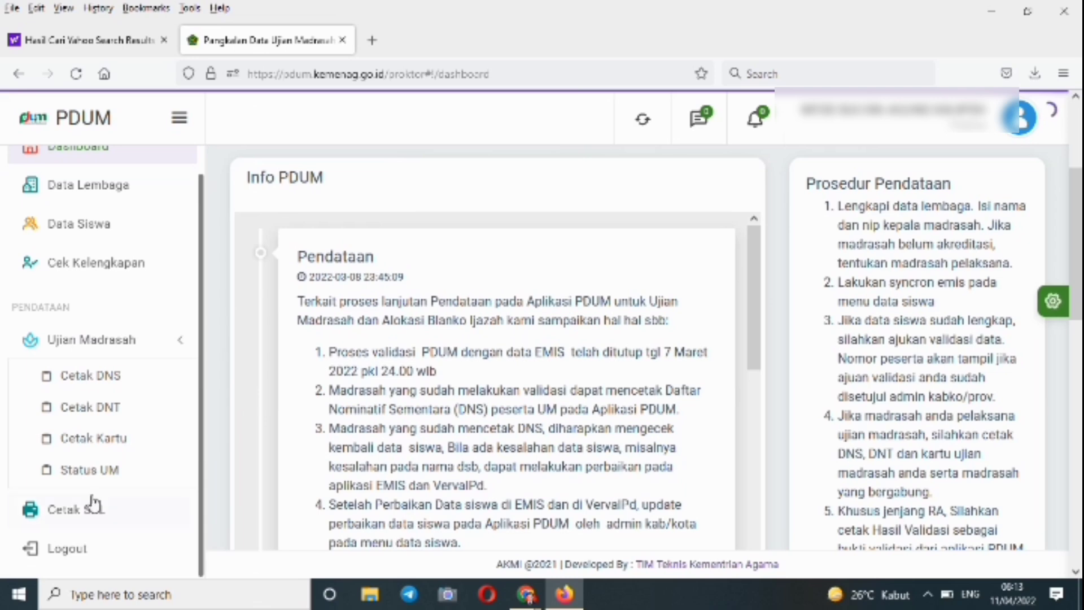
pyautogui.click(80, 515)
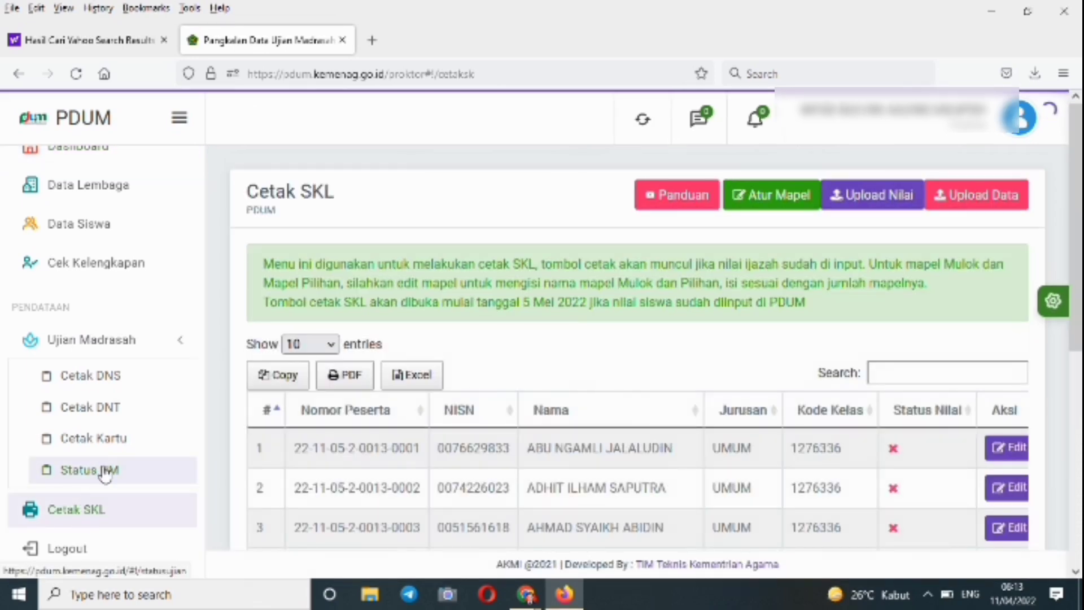
# - Open the Status UM page and review the students' graduation status in the list
pyautogui.click(105, 473)
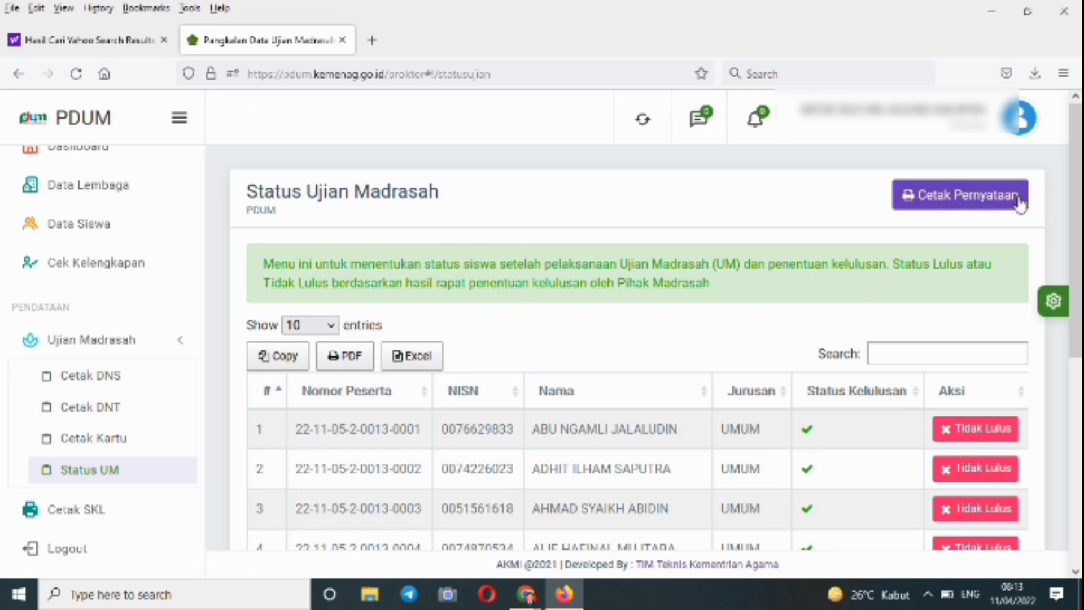
pyautogui.scroll(-2, 1075, 254)
pyautogui.scroll(-3, 637, 348)
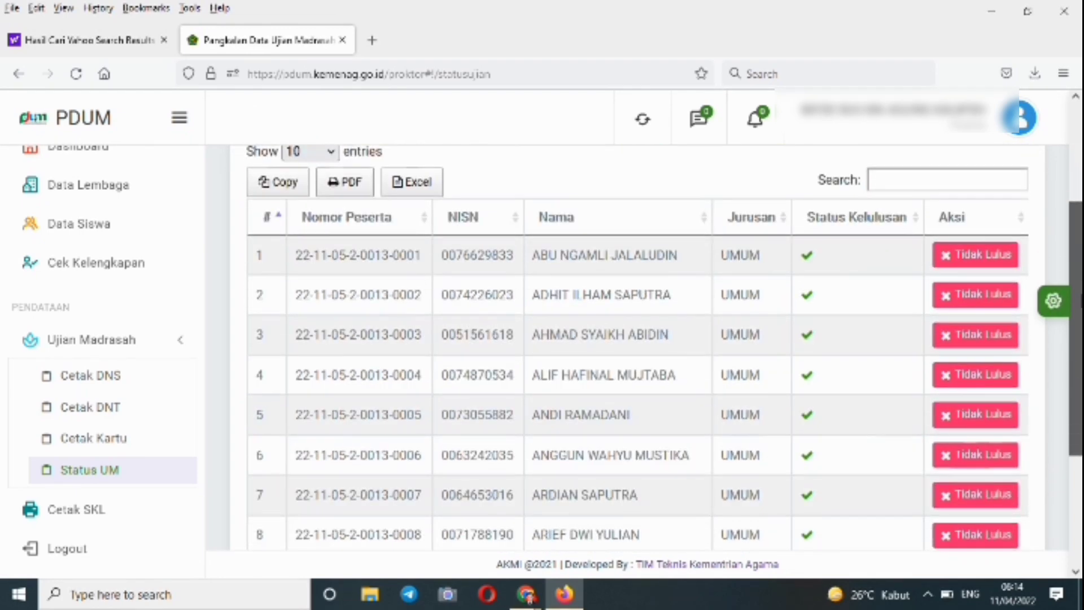
pyautogui.moveTo(1082, 301); pyautogui.dragTo(1079, 187)
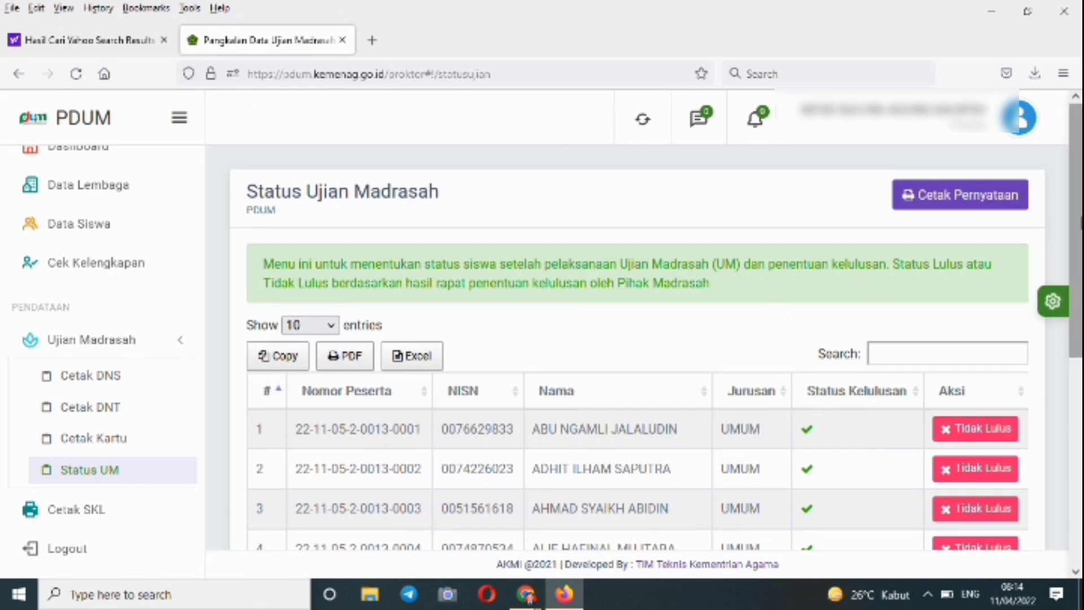
pyautogui.moveTo(1078, 223); pyautogui.dragTo(1080, 385)
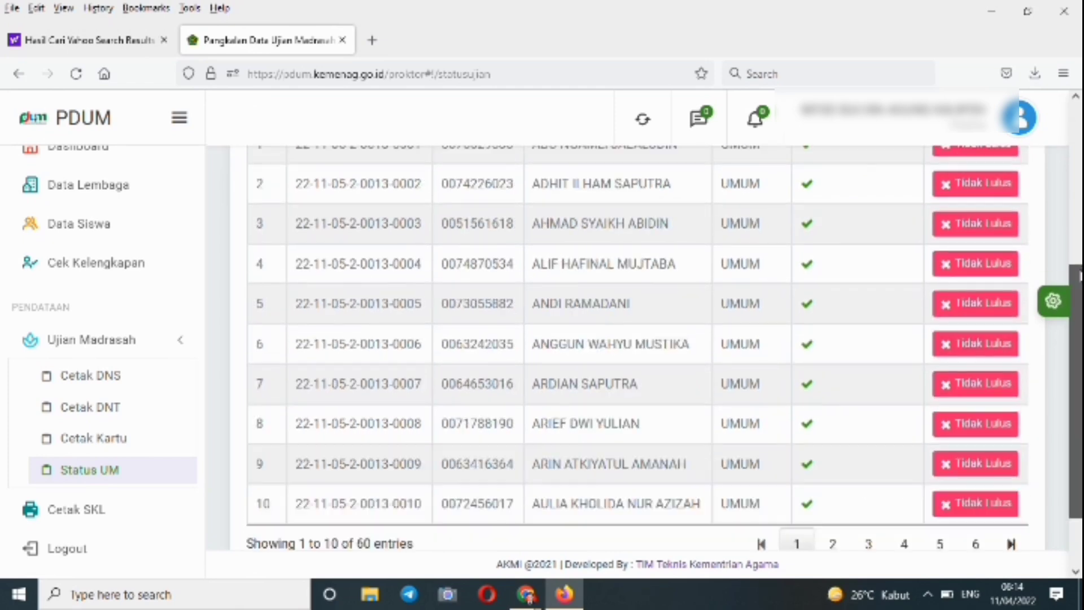
pyautogui.moveTo(1080, 276); pyautogui.dragTo(1079, 110)
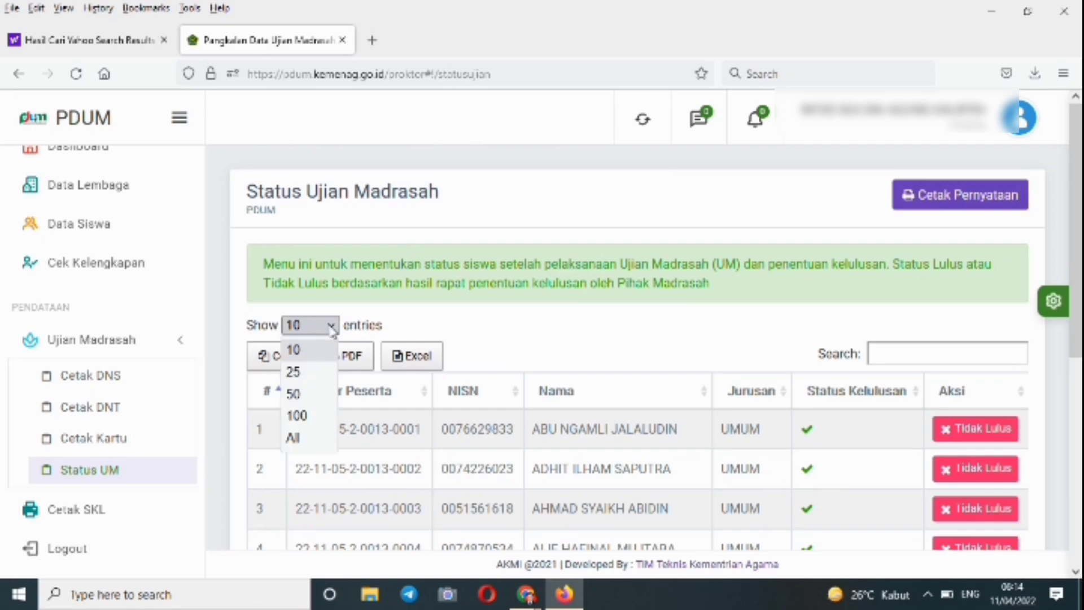
# - Show 100 entries in the Status UM list and check the graduation status and actions down to the last student
pyautogui.click(295, 416)
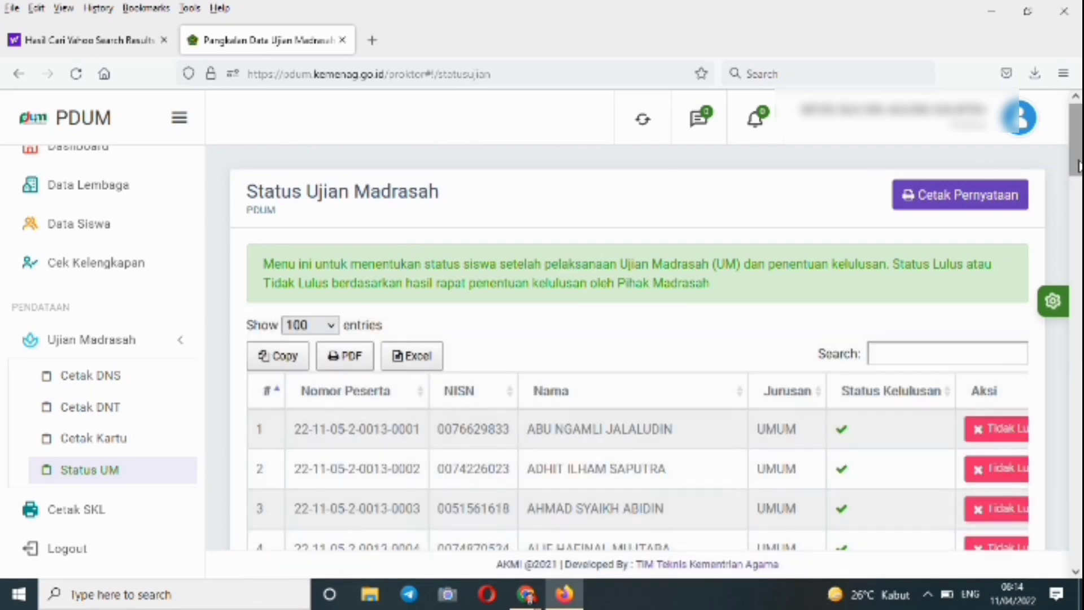
pyautogui.moveTo(1080, 166); pyautogui.dragTo(1076, 252)
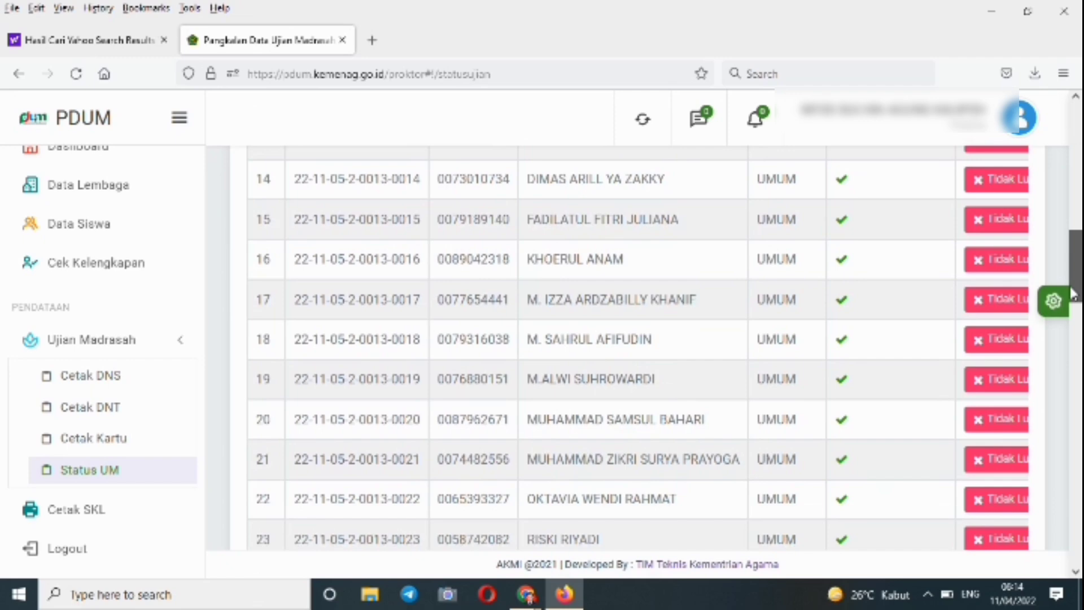
pyautogui.moveTo(1073, 294); pyautogui.dragTo(1080, 569)
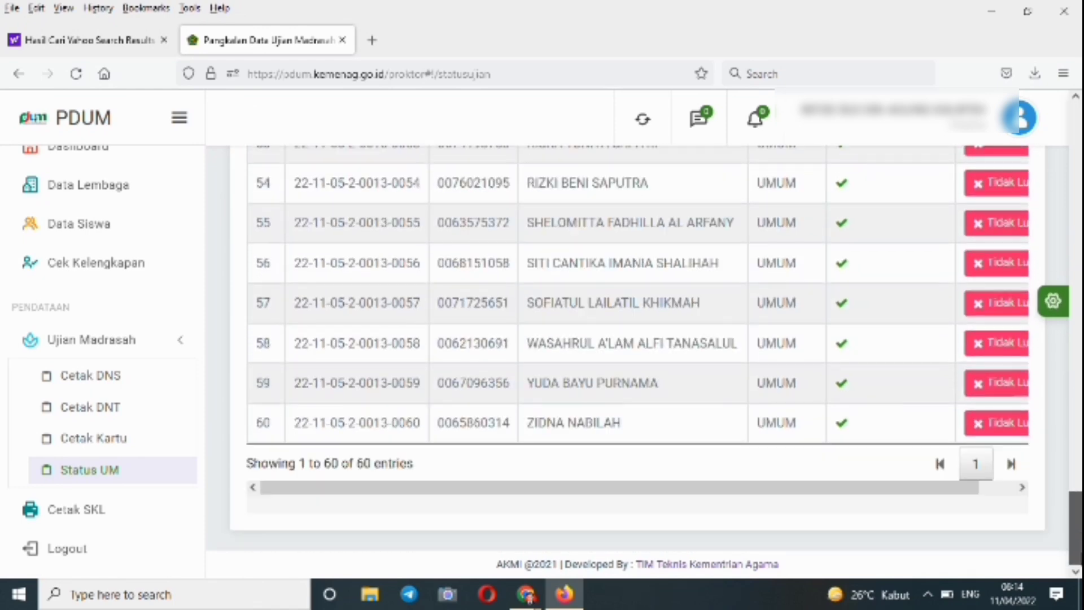
pyautogui.moveTo(901, 490); pyautogui.dragTo(949, 489)
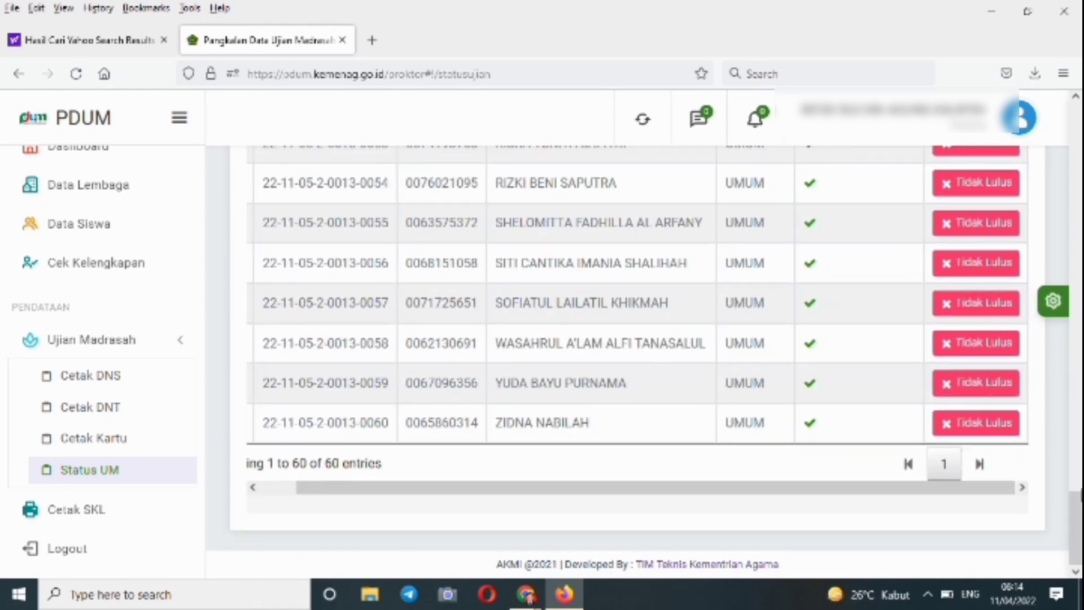
pyautogui.moveTo(1080, 497); pyautogui.dragTo(1058, 179)
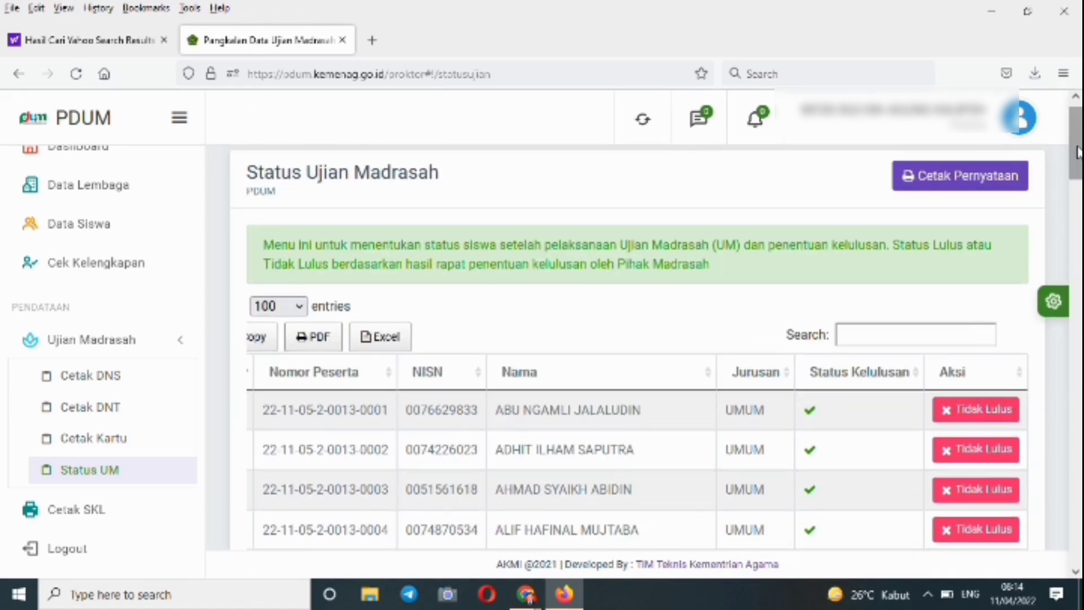
pyautogui.moveTo(1075, 161); pyautogui.dragTo(1076, 96)
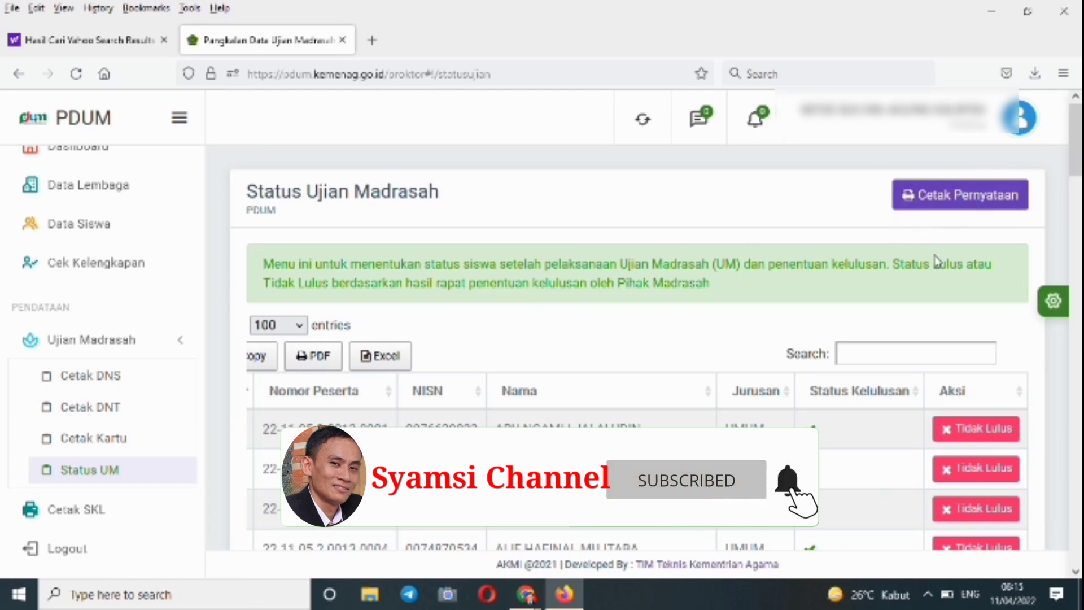
# - Return to the Cetak SKL page and show 100 entries in its student list
pyautogui.scroll(-2, 710, 180)
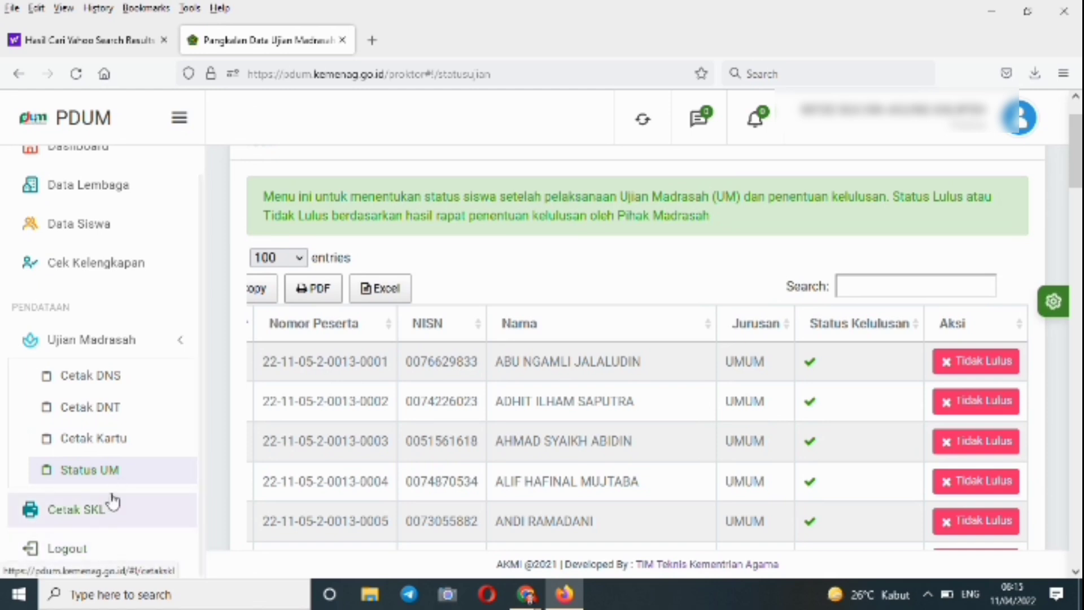
pyautogui.click(92, 515)
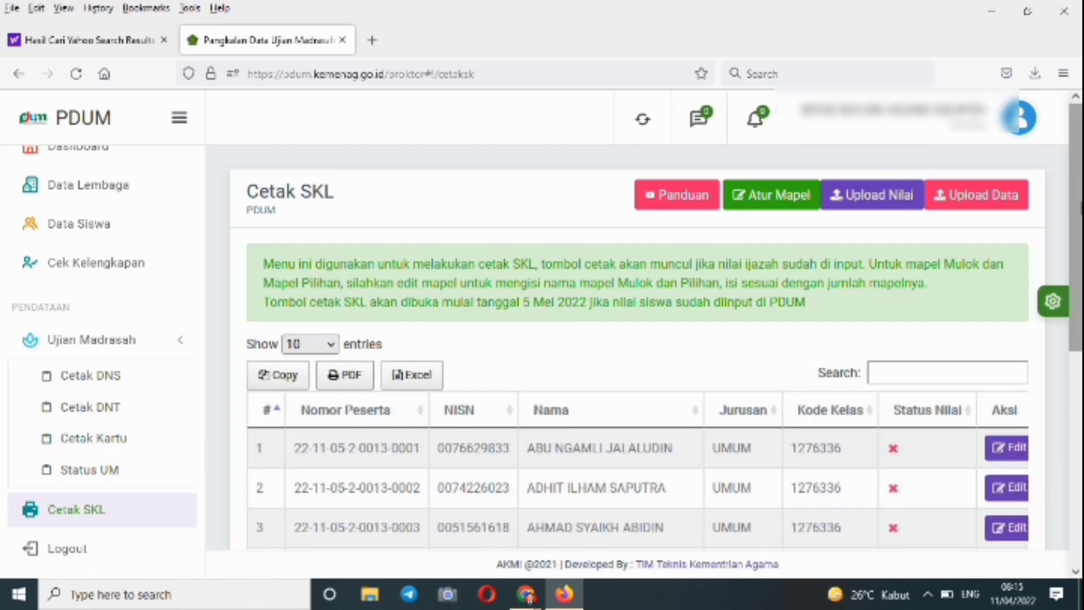
pyautogui.moveTo(1078, 209); pyautogui.dragTo(1079, 265)
pyautogui.scroll(3, 558, 260)
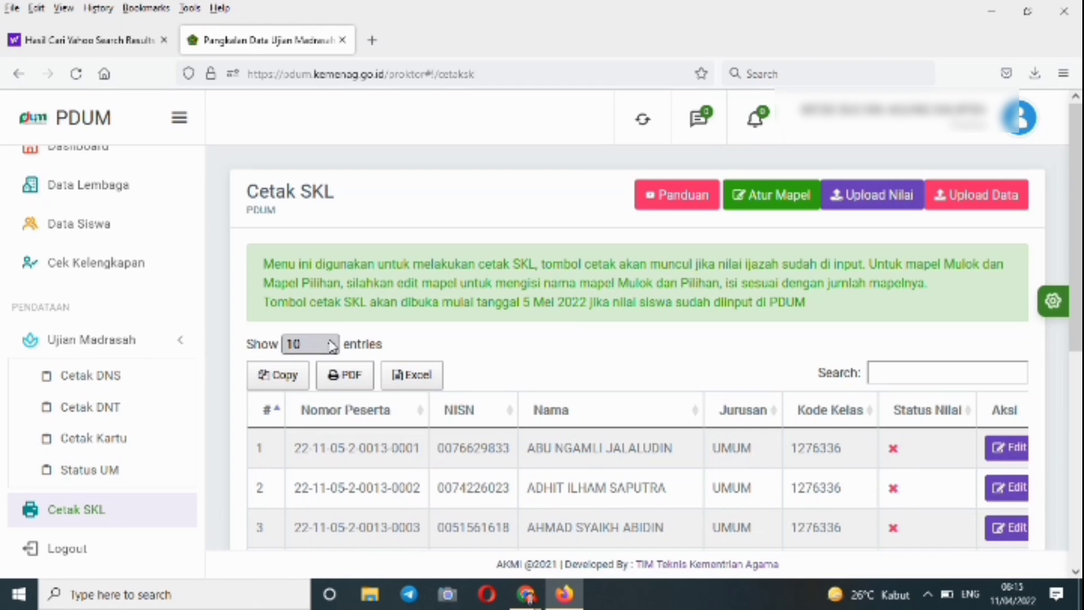
pyautogui.click(332, 347)
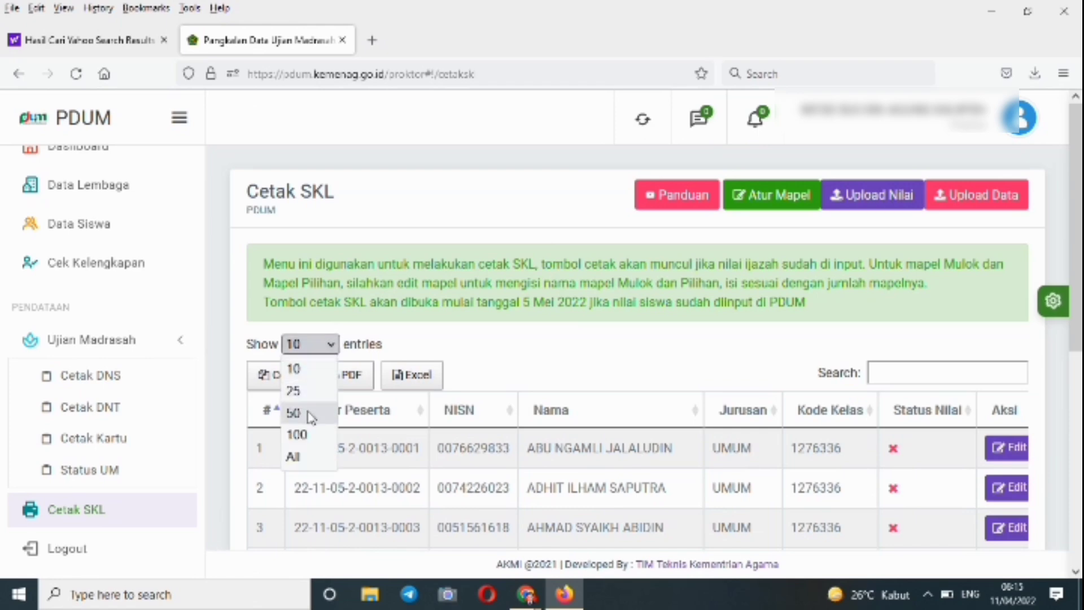
pyautogui.click(307, 435)
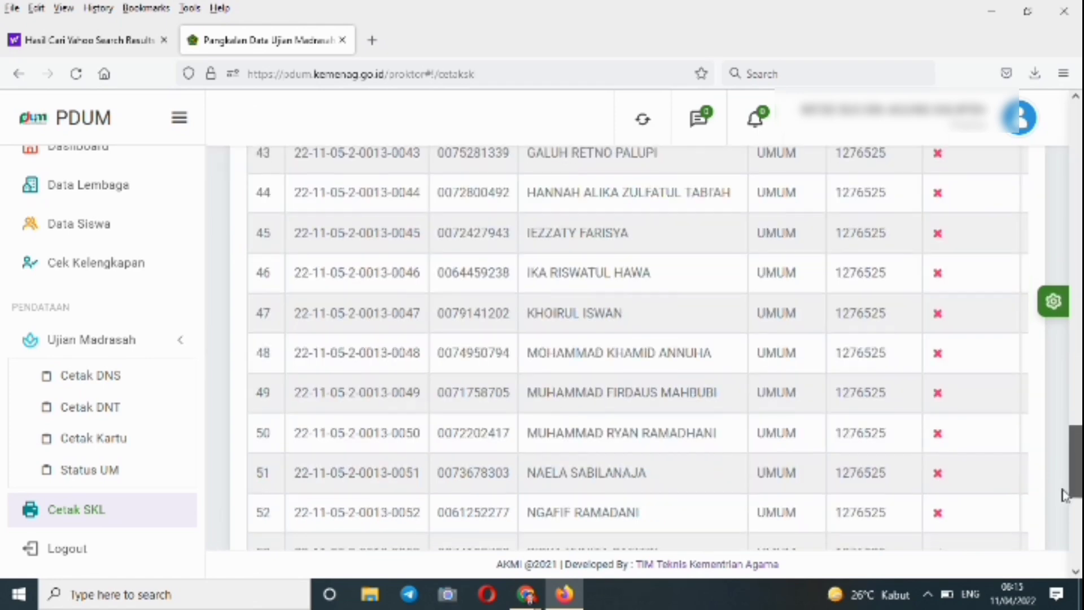
# - Examine the grade status and the available actions for the students in the Cetak SKL list
pyautogui.moveTo(1063, 490); pyautogui.dragTo(1061, 545)
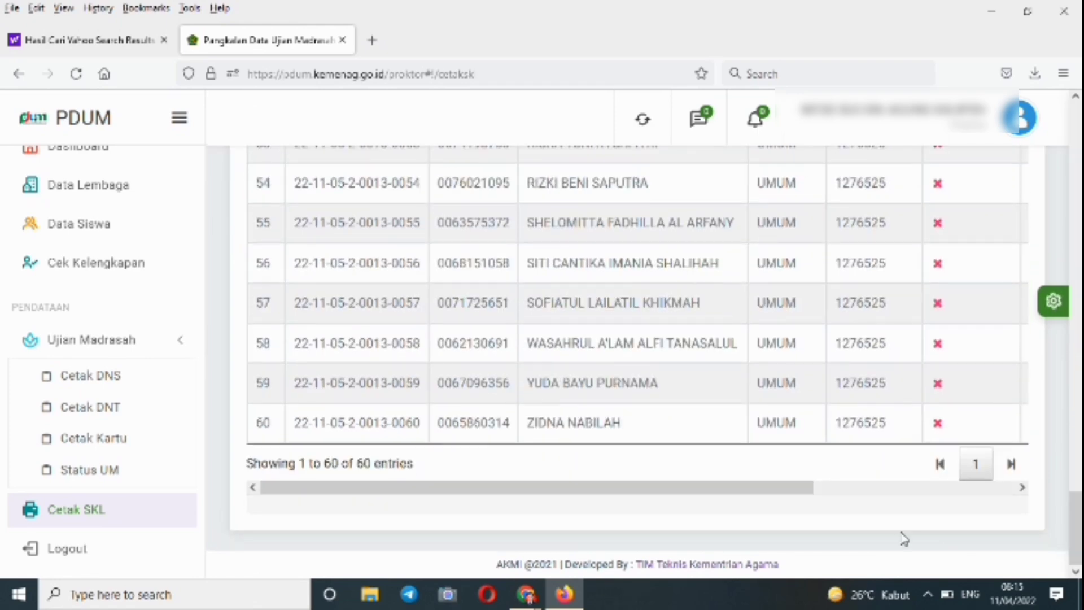
pyautogui.moveTo(802, 489); pyautogui.dragTo(1010, 502)
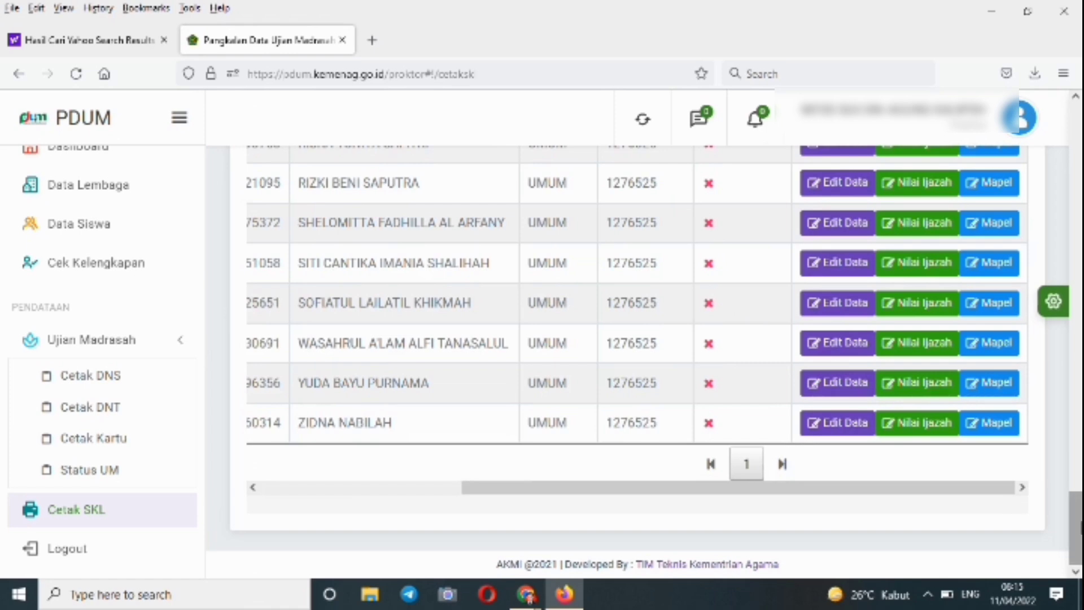
pyautogui.moveTo(1076, 528); pyautogui.dragTo(1077, 167)
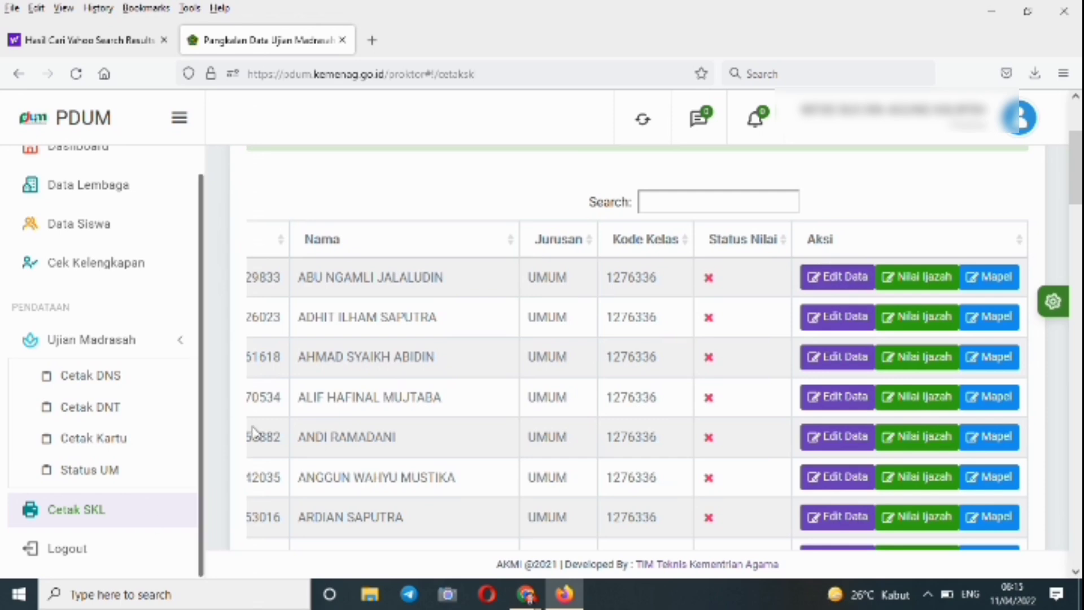
pyautogui.click(1077, 113)
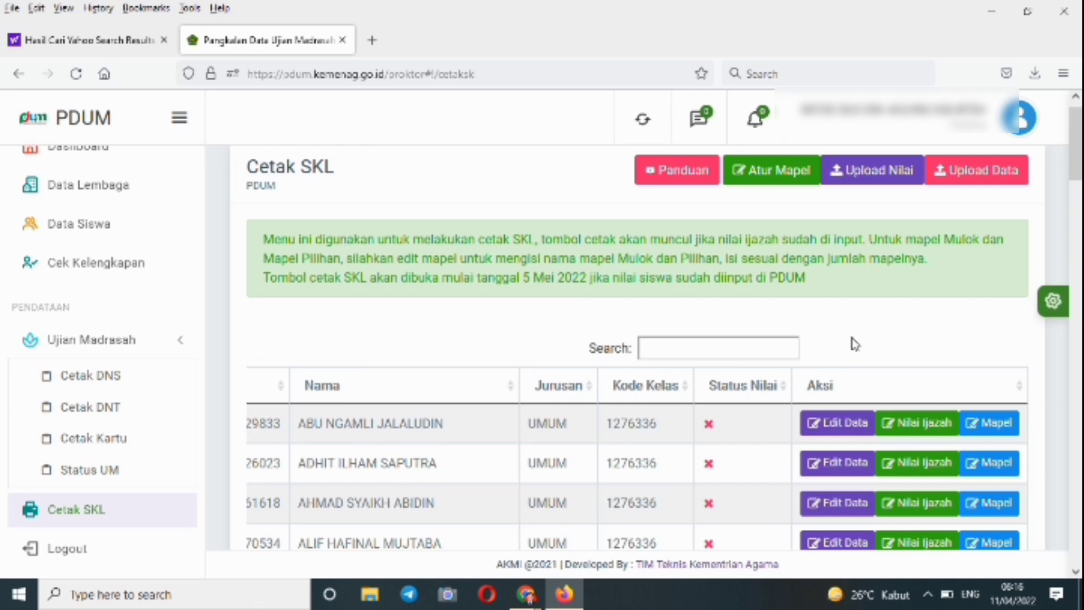
# - Open the certificate subject settings for the UMUM major, review the Muatan Lokal subjects and save the changes
pyautogui.click(772, 179)
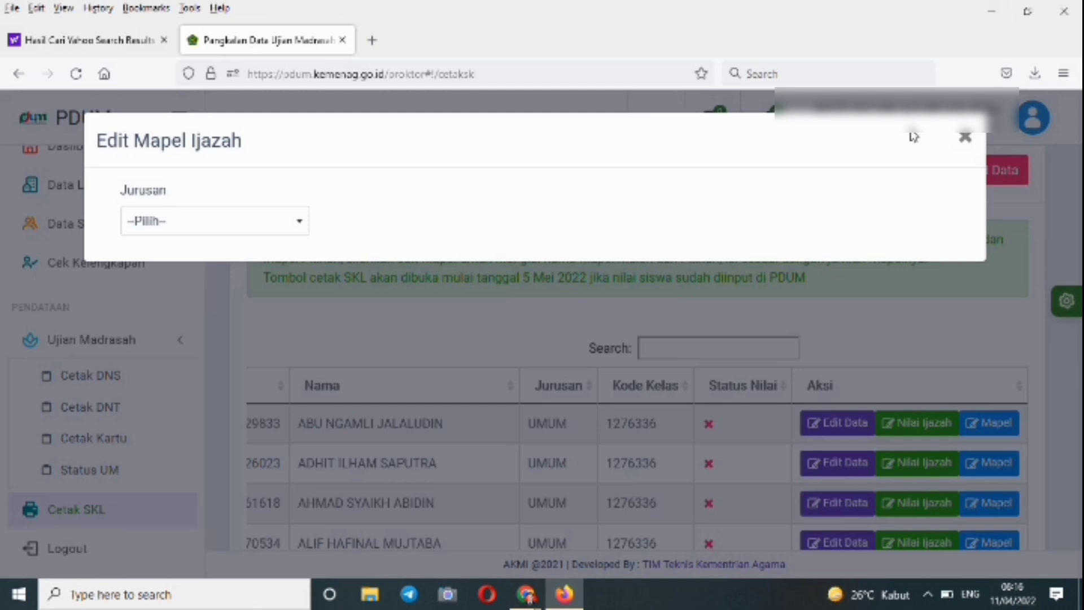
pyautogui.click(964, 138)
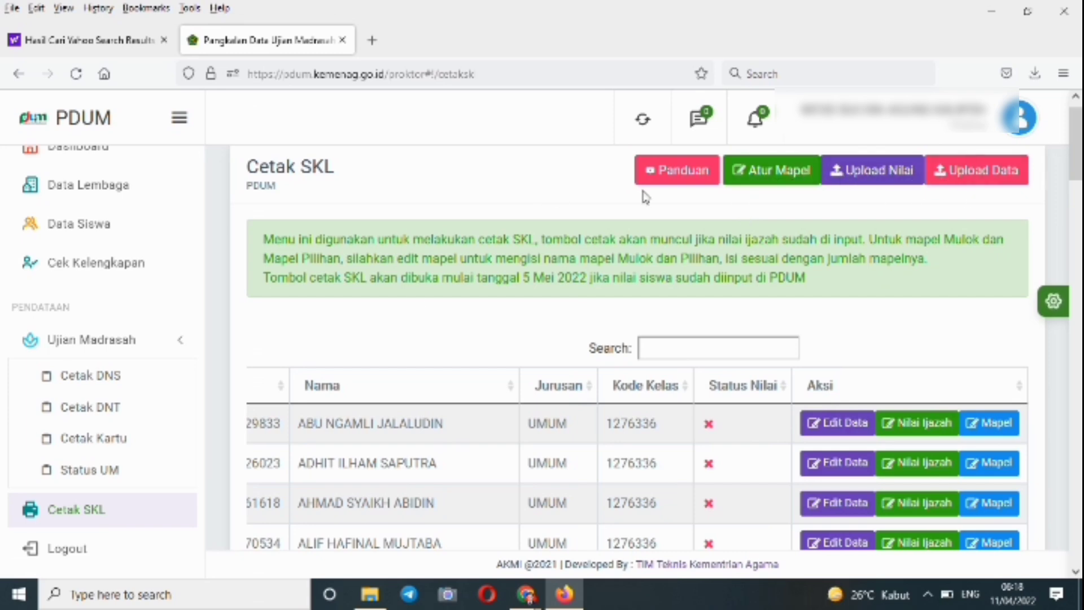
pyautogui.click(768, 179)
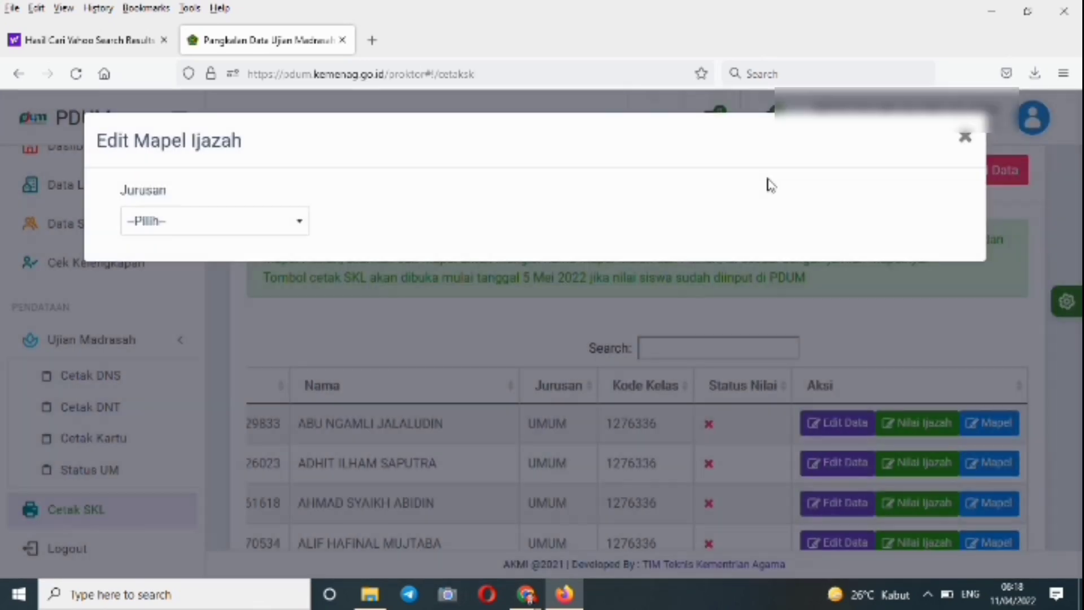
pyautogui.click(298, 228)
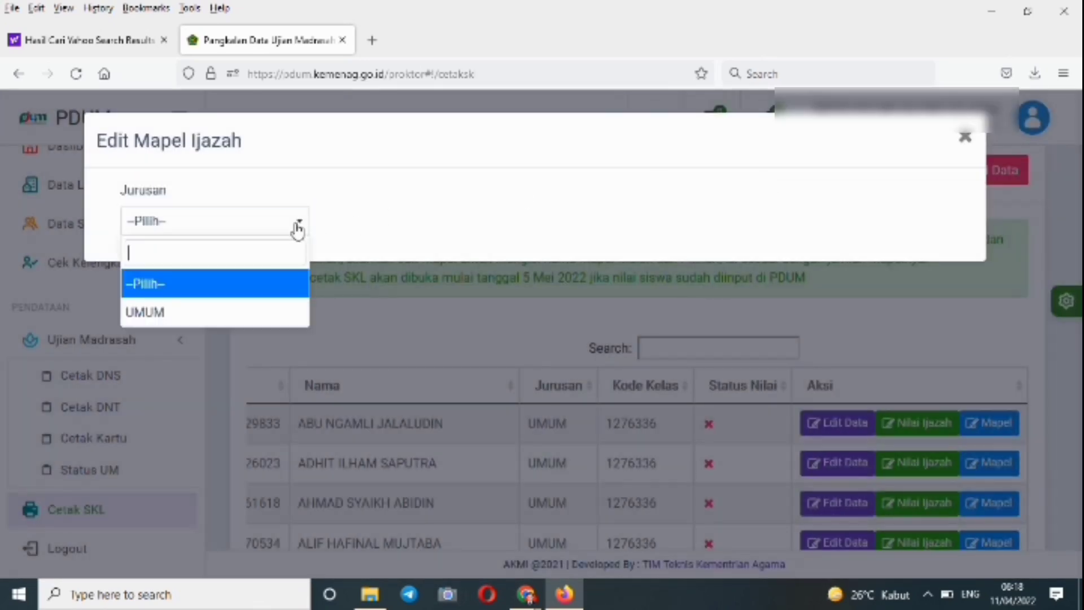
pyautogui.click(226, 314)
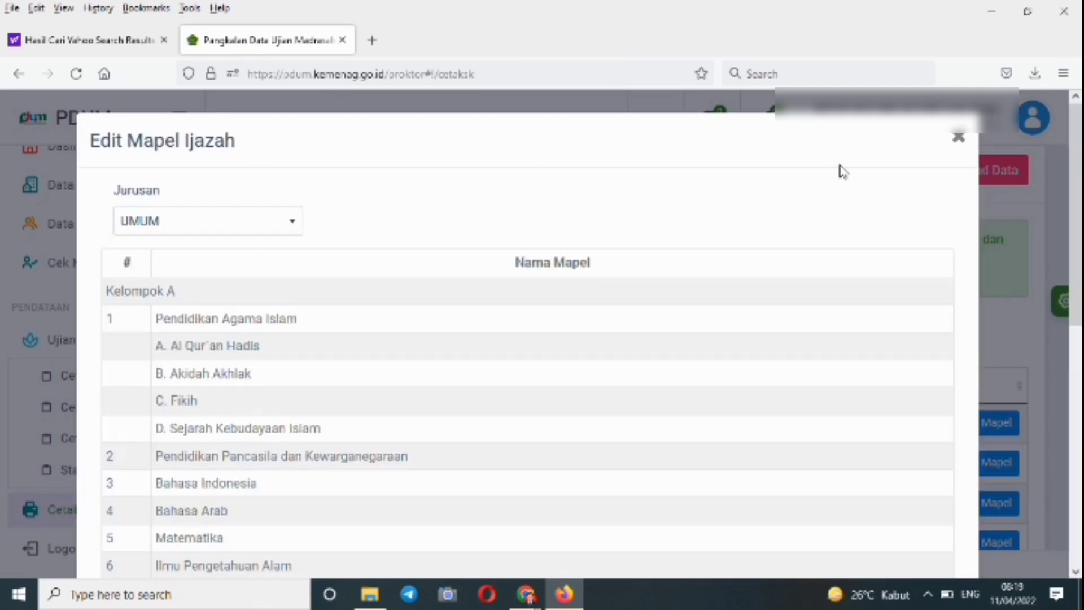
pyautogui.moveTo(1080, 201); pyautogui.dragTo(1044, 402)
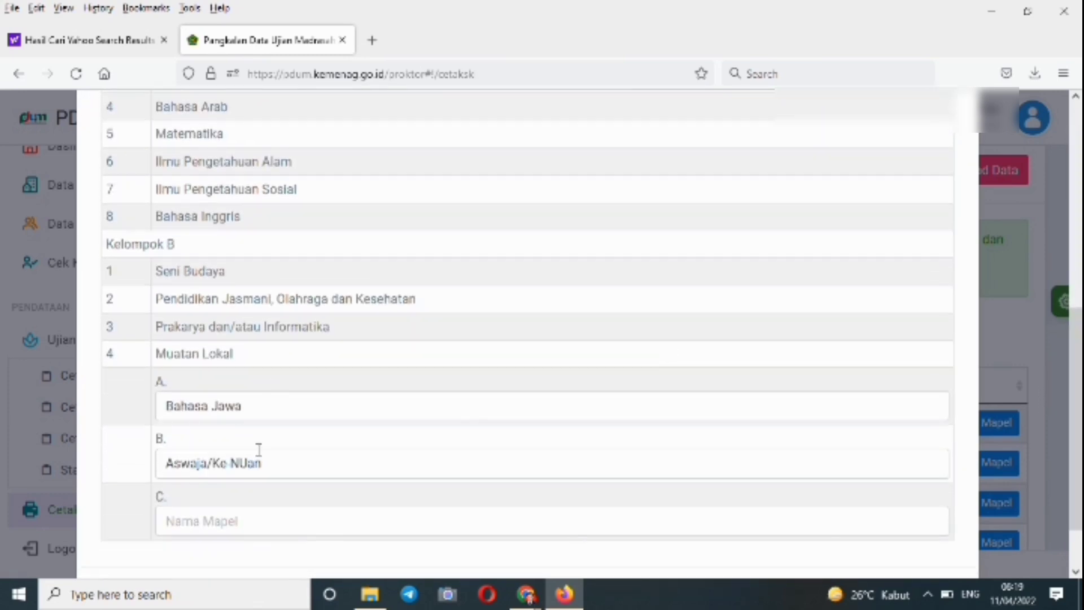
pyautogui.moveTo(1076, 398)
pyautogui.mouseDown()
pyautogui.moveTo(1078, 430)
pyautogui.moveTo(1078, 235)
pyautogui.moveTo(1081, 407)
pyautogui.mouseUp()
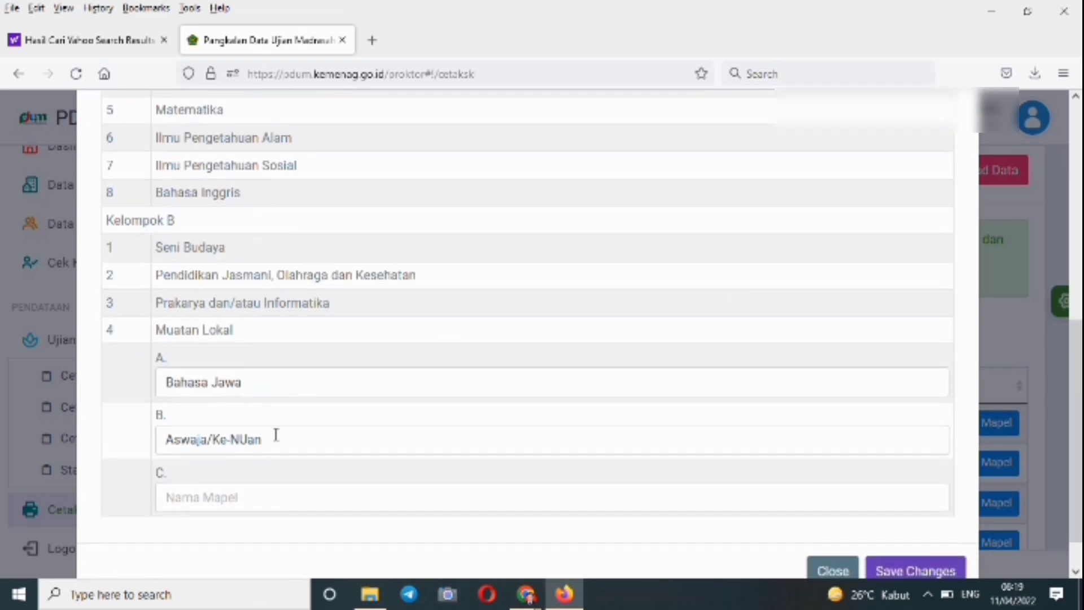
pyautogui.scroll(-2, 926, 395)
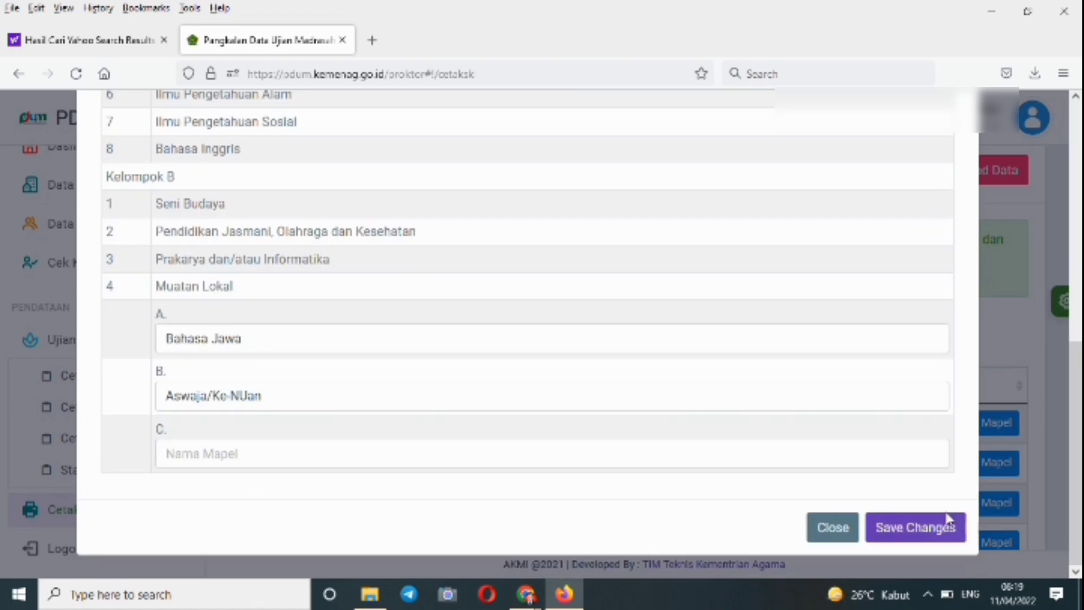
pyautogui.click(934, 527)
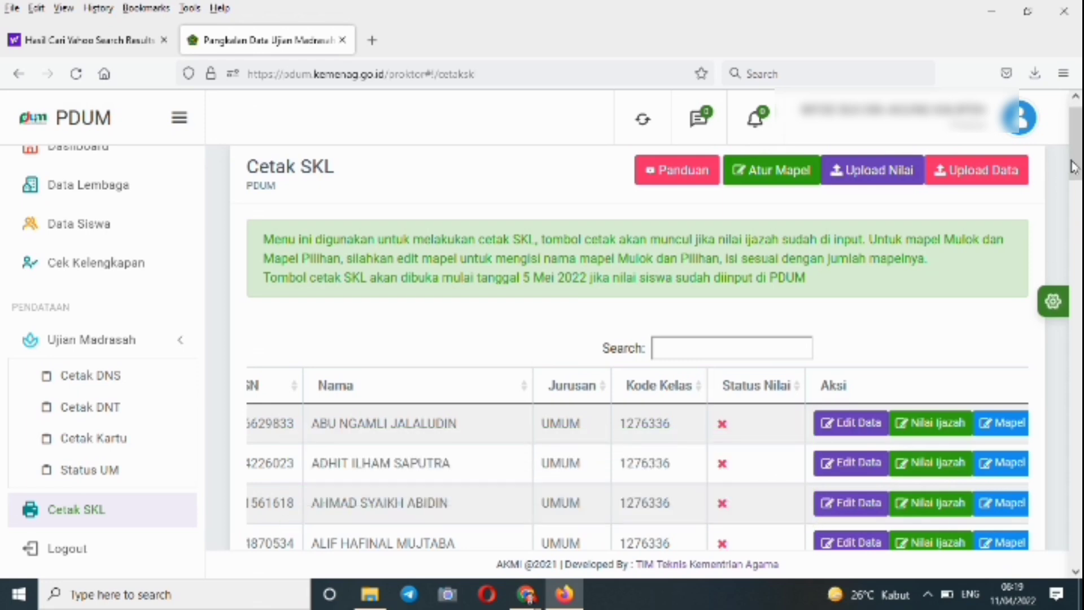
# - Look through the Cetak SKL student list and view the first student's data form with the NIS Madrasah, Nomor SKL and Kode Ijazah fields
pyautogui.moveTo(1073, 167); pyautogui.dragTo(1079, 559)
pyautogui.moveTo(827, 501); pyautogui.dragTo(947, 487)
pyautogui.moveTo(1081, 536); pyautogui.dragTo(1081, 180)
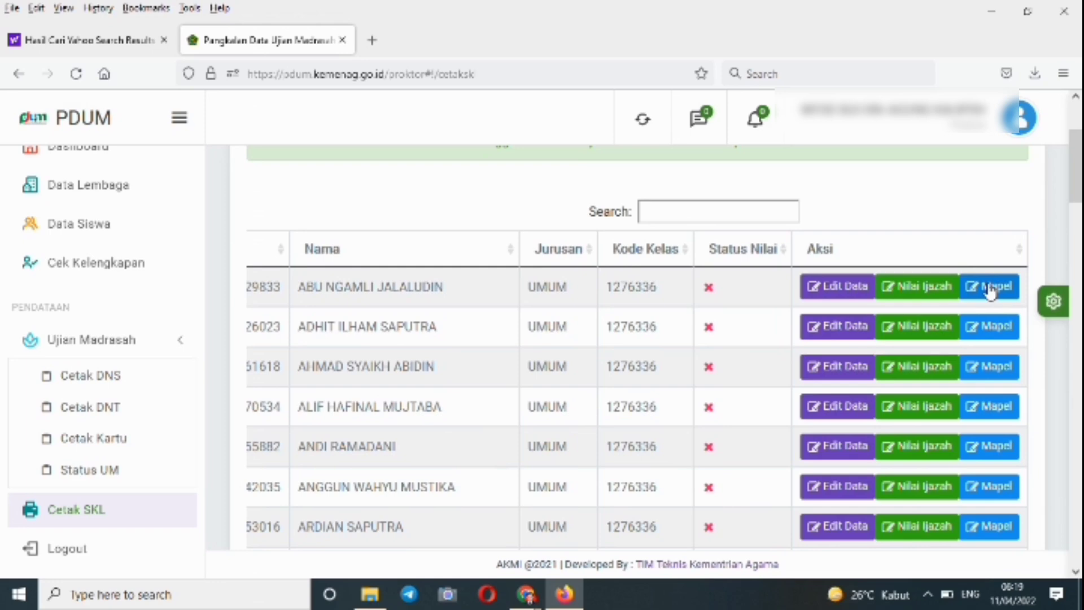
pyautogui.moveTo(1081, 167); pyautogui.dragTo(1081, 191)
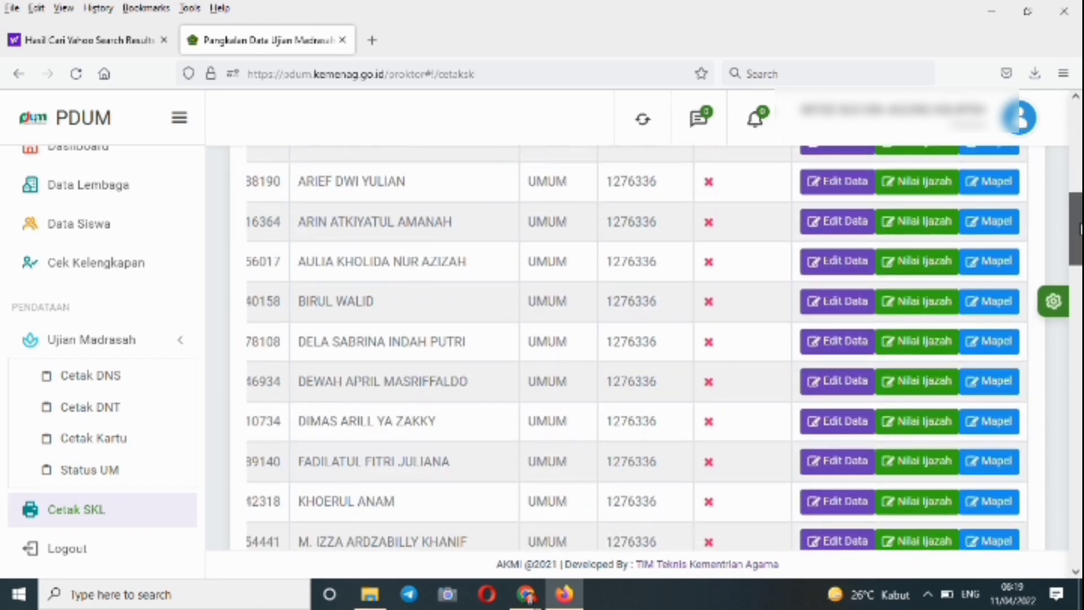
pyautogui.moveTo(1081, 229); pyautogui.dragTo(1068, 123)
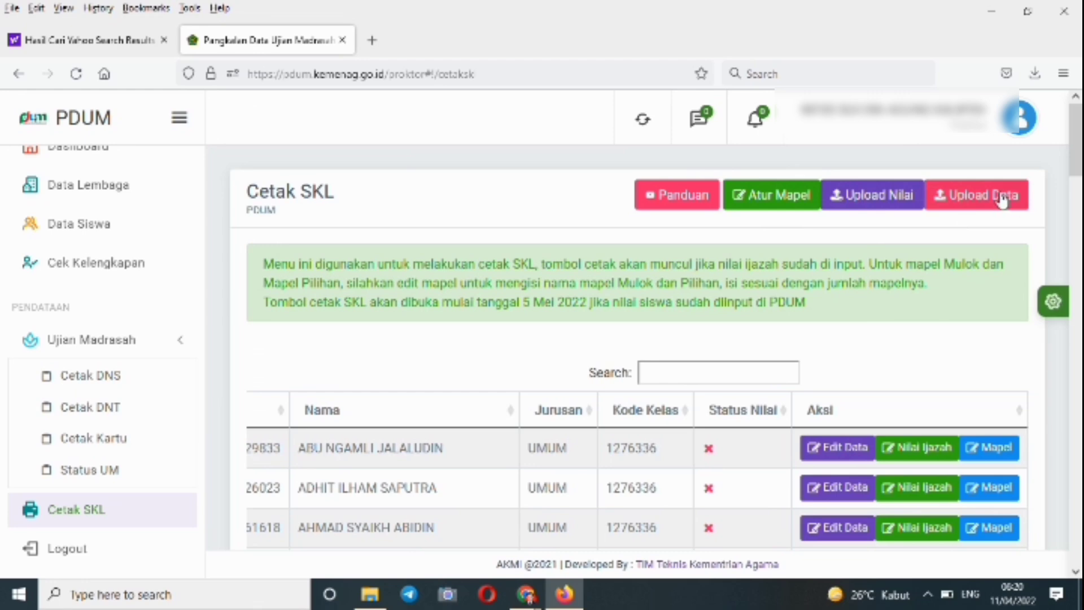
pyautogui.click(842, 448)
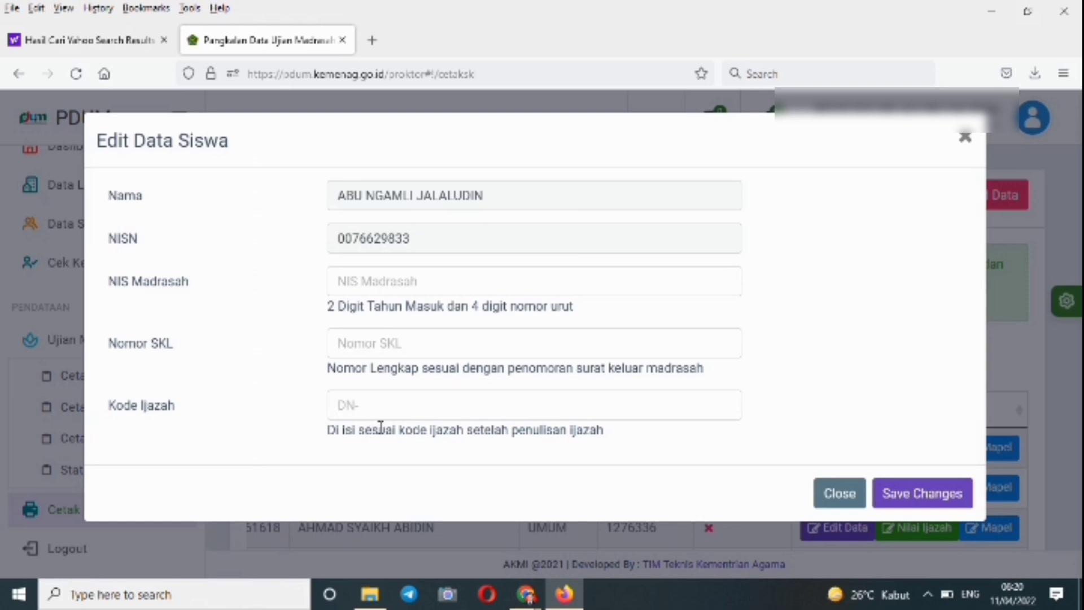
pyautogui.click(965, 141)
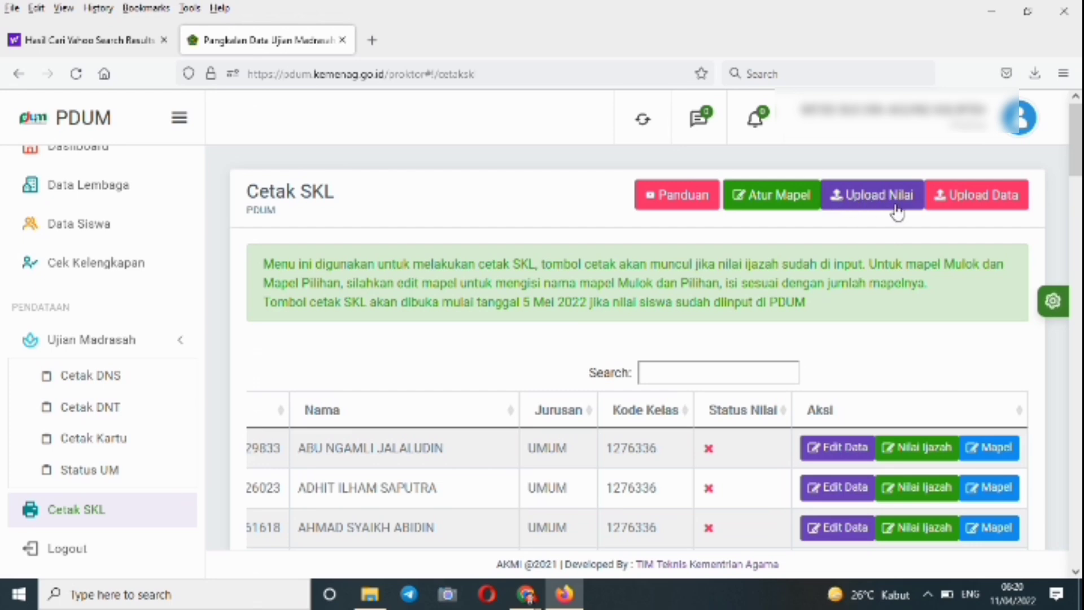
# - Download the Excel template for uploading the UMUM major's certificate grades, then open it in Excel with editing enabled
pyautogui.click(862, 198)
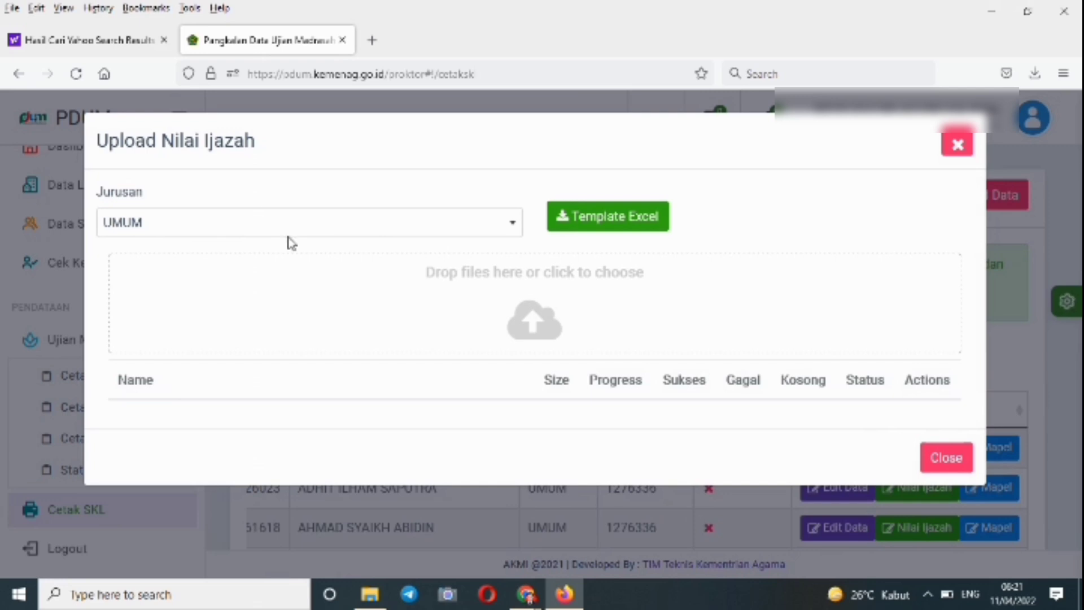
pyautogui.click(479, 235)
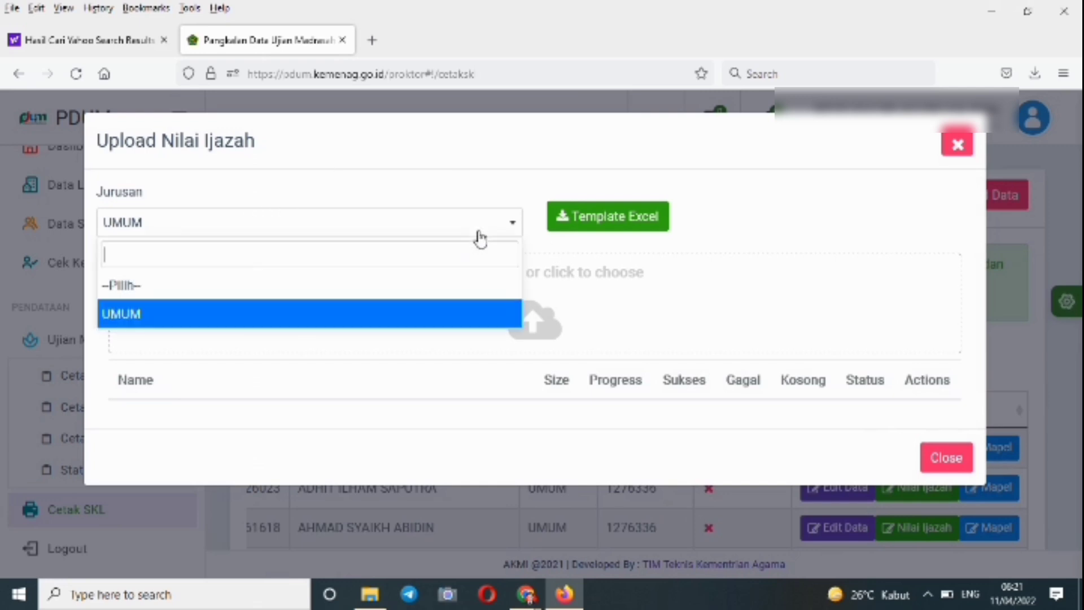
pyautogui.click(480, 236)
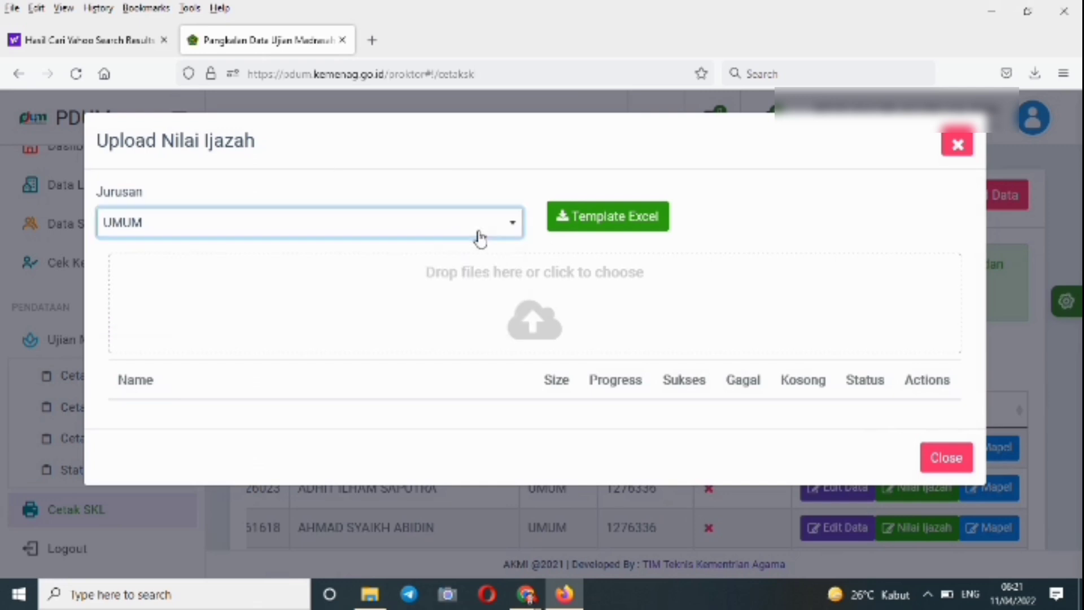
pyautogui.click(605, 220)
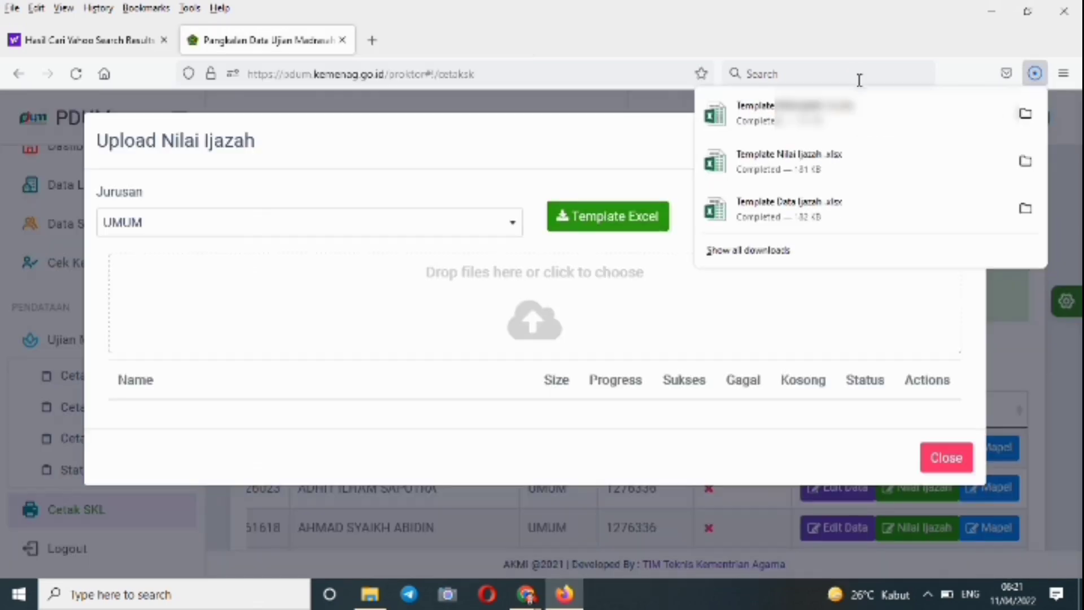
pyautogui.click(819, 119)
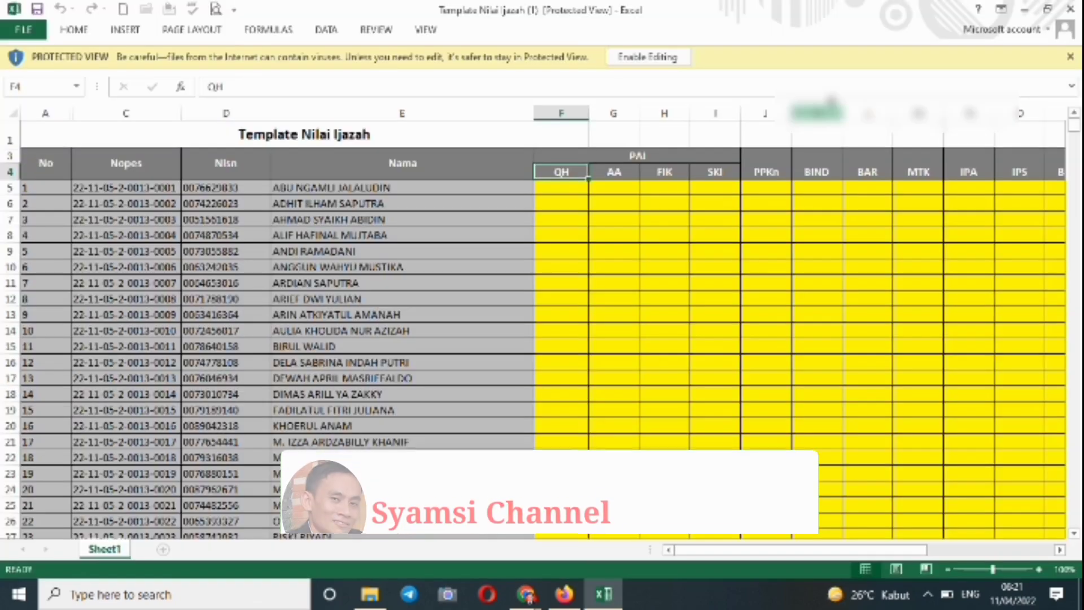
pyautogui.click(666, 57)
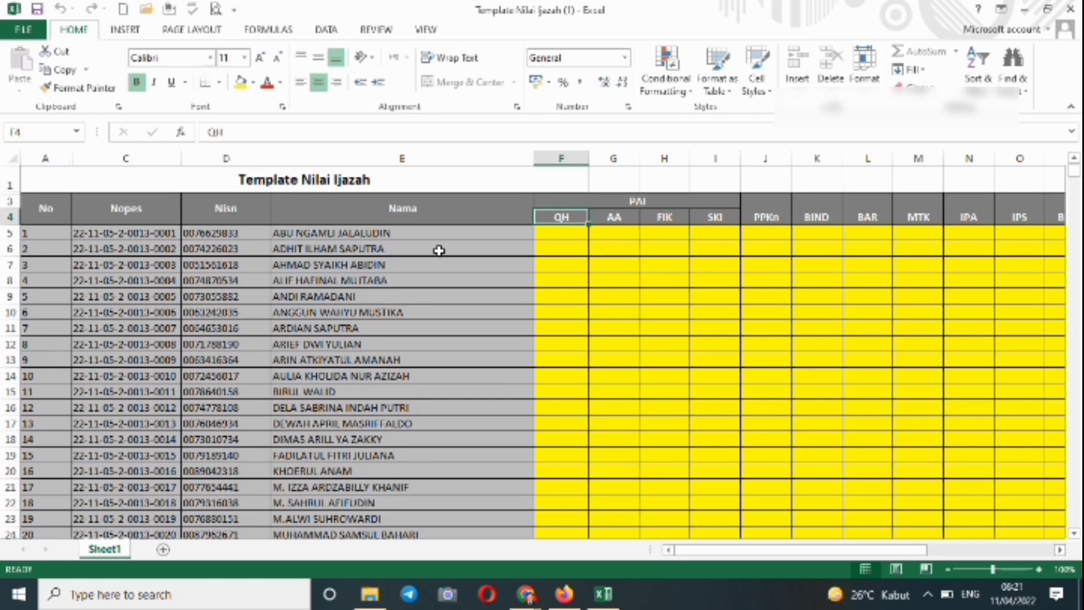
# - Examine the template's subject columns from QH under PAI through the MULOK group
pyautogui.click(579, 265)
pyautogui.press('Right')
pyautogui.press('Right')
pyautogui.press('Right')
pyautogui.press('Right')
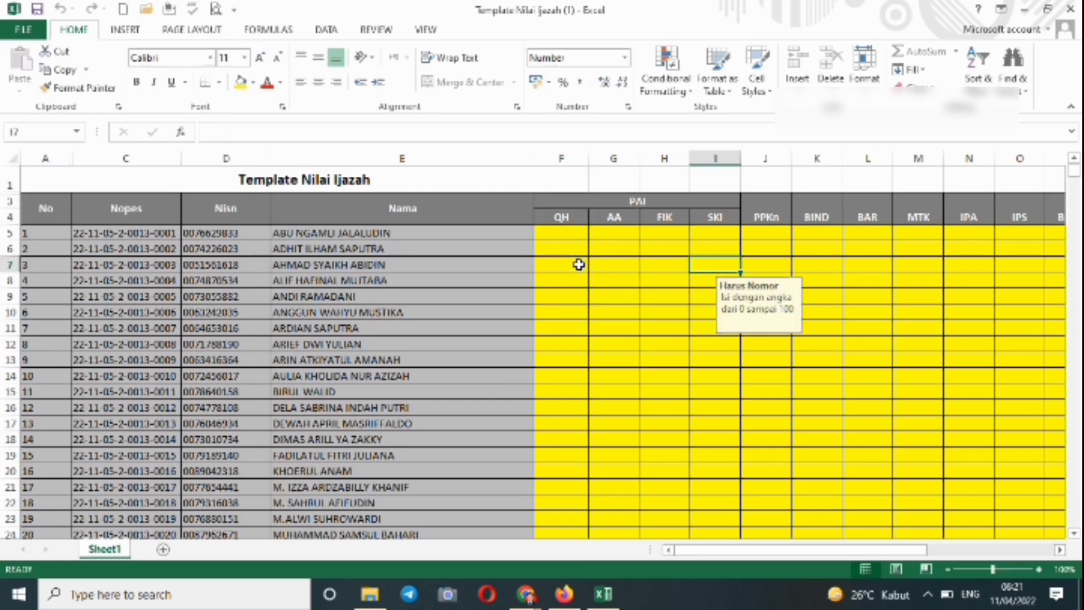
pyautogui.press('Right')
pyautogui.press('Right')
pyautogui.press('Right')
pyautogui.press('Right')
pyautogui.press('Right')
pyautogui.press('Right')
pyautogui.press('Right')
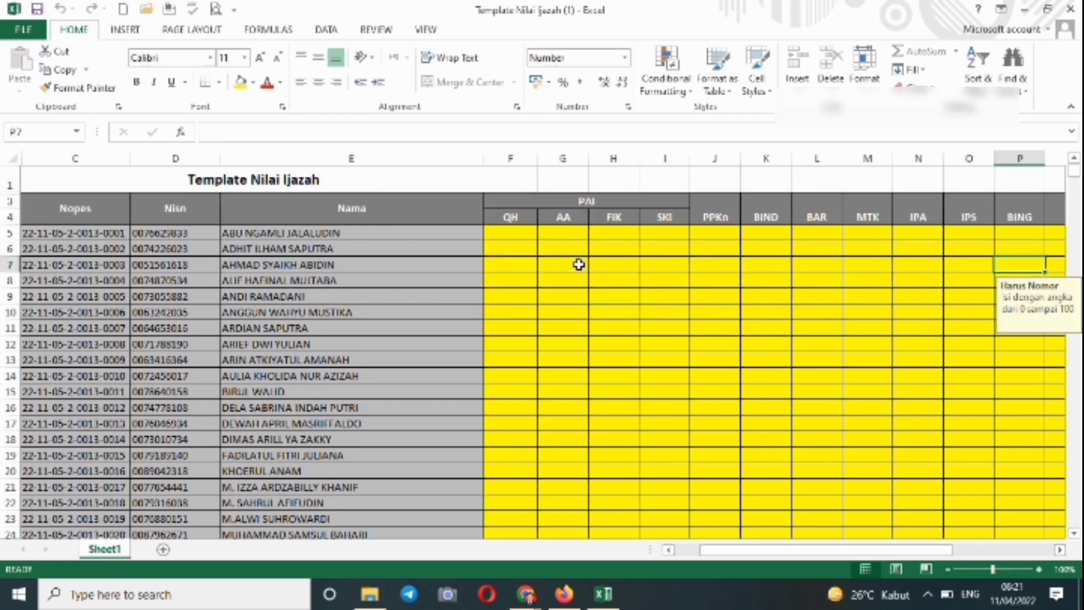
pyautogui.press('Right')
pyautogui.press('Right')
pyautogui.press('Right')
pyautogui.press('Right')
pyautogui.press('Right')
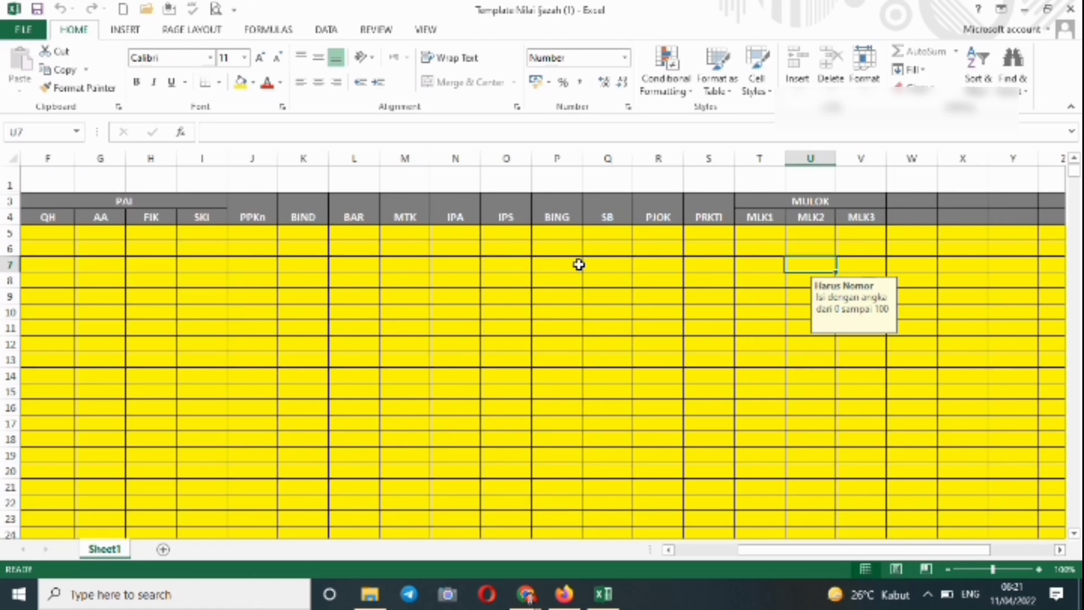
# - Review the subject columns back from MULOK to the first student's QH grade cell
pyautogui.press('Left')
pyautogui.press('Left')
pyautogui.press('Left')
pyautogui.press('Left')
pyautogui.press('Left')
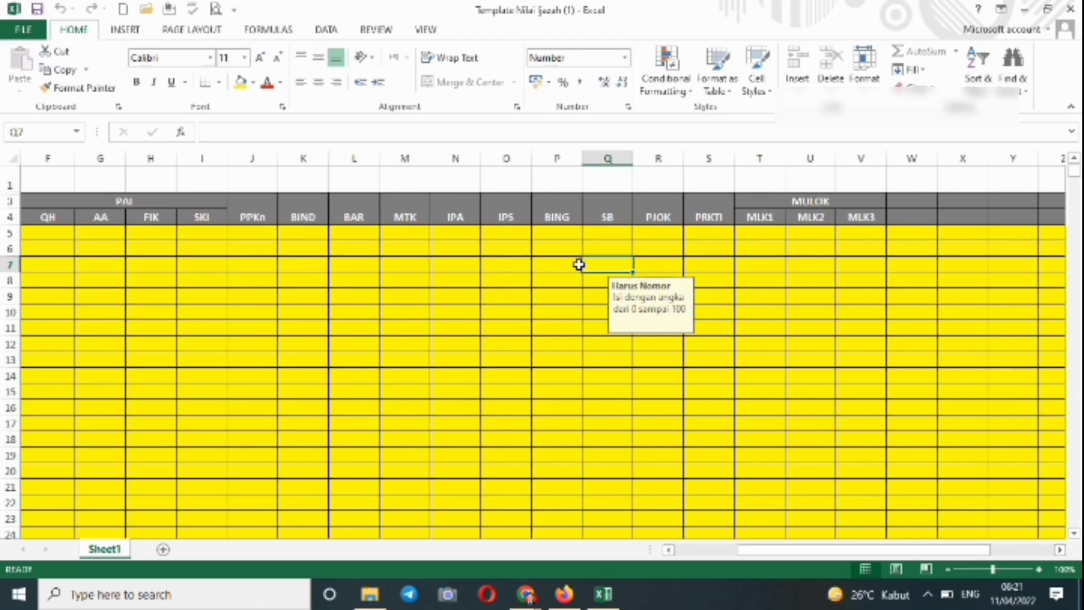
pyautogui.press('Left')
pyautogui.press('Left')
pyautogui.press('Left')
pyautogui.press('Left')
pyautogui.press('Left')
pyautogui.press('Left')
pyautogui.press('Left')
pyautogui.press('Left')
pyautogui.press('Left')
pyautogui.press('Left')
pyautogui.press('Left')
pyautogui.press('Left')
pyautogui.press('Left')
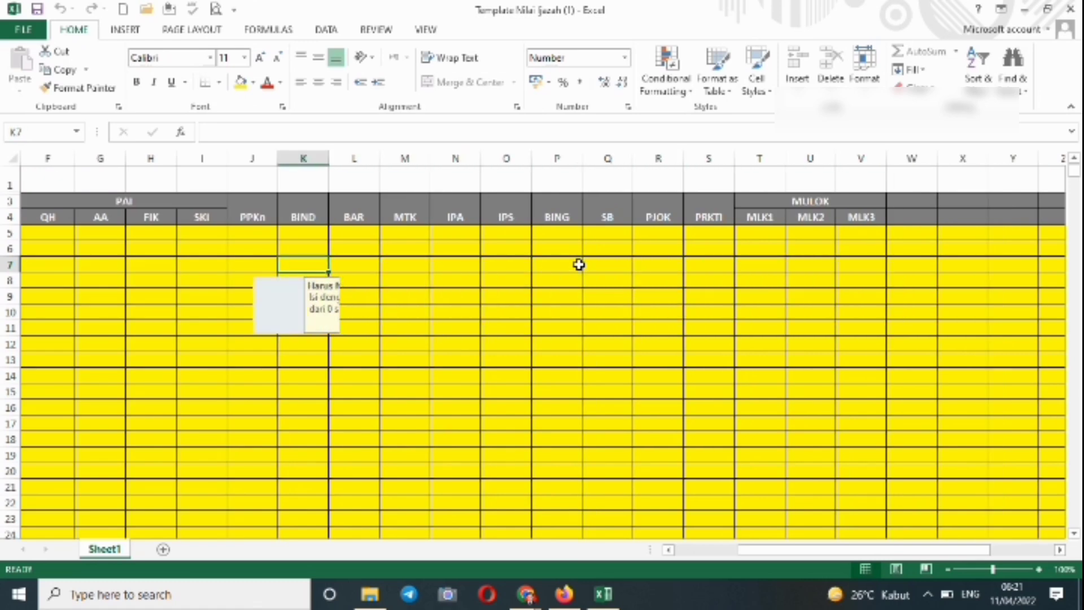
pyautogui.press('Right')
pyautogui.press('Right')
pyautogui.press('Right')
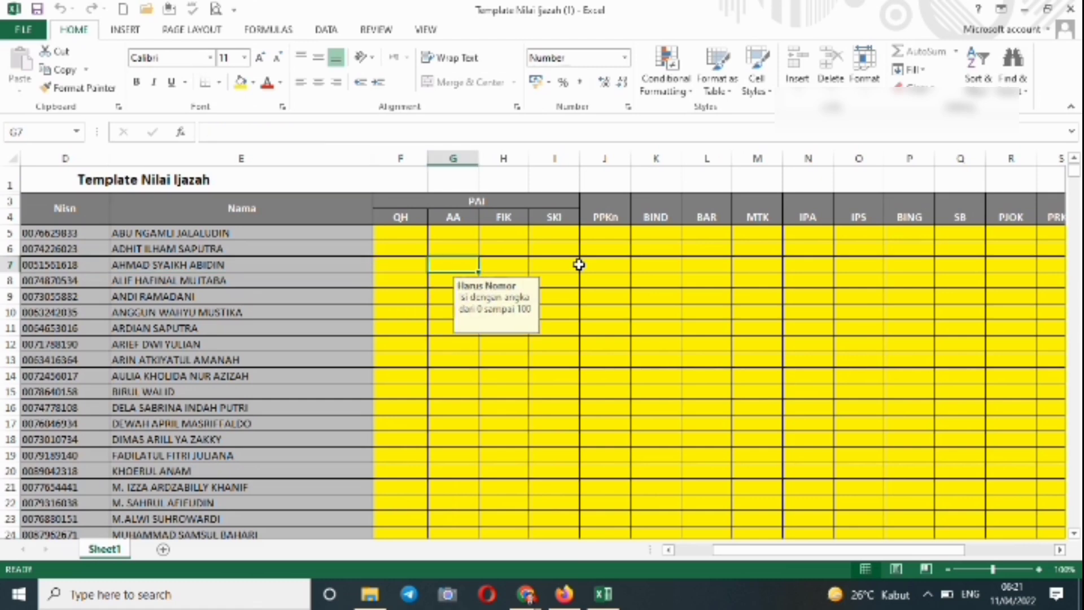
pyautogui.press('Up')
pyautogui.press('Left')
pyautogui.press('Up')
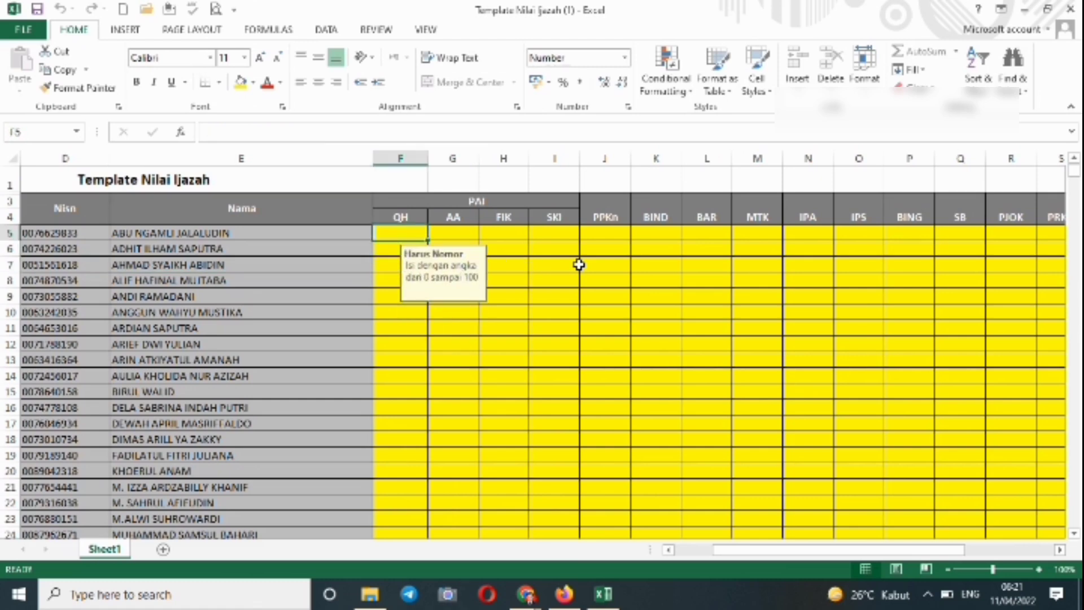
# - Check the first student's grade cells from QH across to the PRKTI column and back to QH
pyautogui.press('Right')
pyautogui.press('Right')
pyautogui.press('Right')
pyautogui.press('Right')
pyautogui.press('Right')
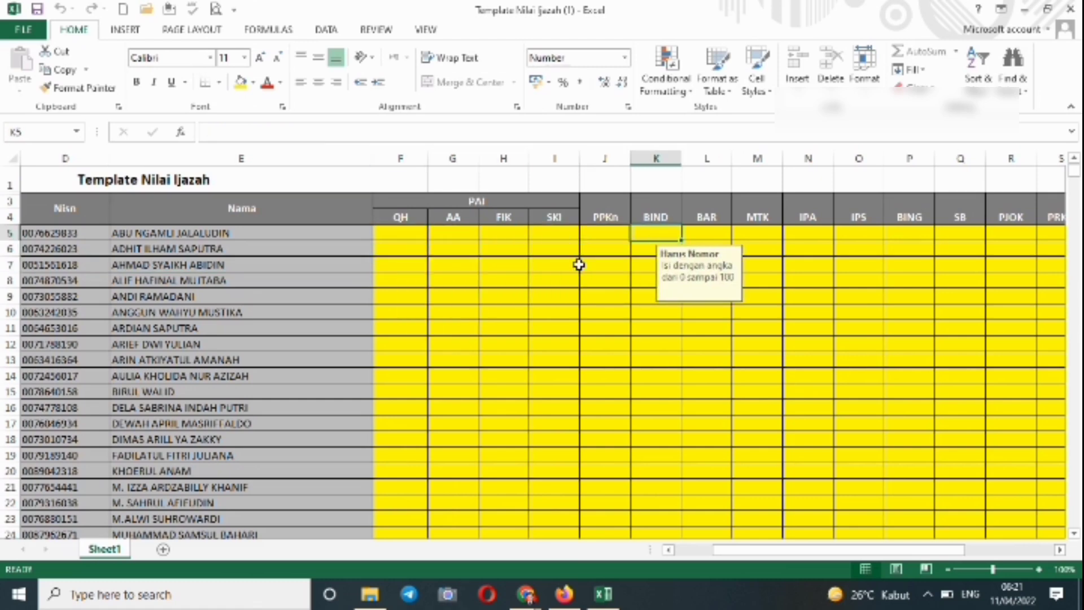
pyautogui.press('Right')
pyautogui.press('Right')
pyautogui.press('Right')
pyautogui.press('Right')
pyautogui.press('Right')
pyautogui.press('Right')
pyautogui.press('Right')
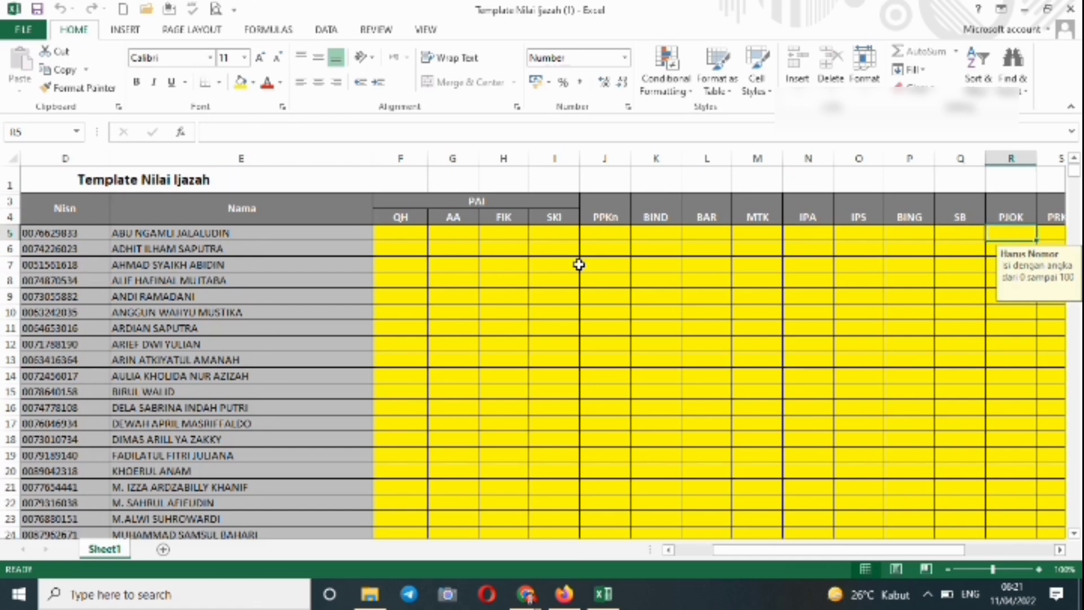
pyautogui.press('Right')
pyautogui.press('Right')
pyautogui.press('Left')
pyautogui.press('Left')
pyautogui.press('Left')
pyautogui.press('Left')
pyautogui.press('Left')
pyautogui.press('Left')
pyautogui.press('Left')
pyautogui.press('Left')
pyautogui.press('Left')
pyautogui.press('Left')
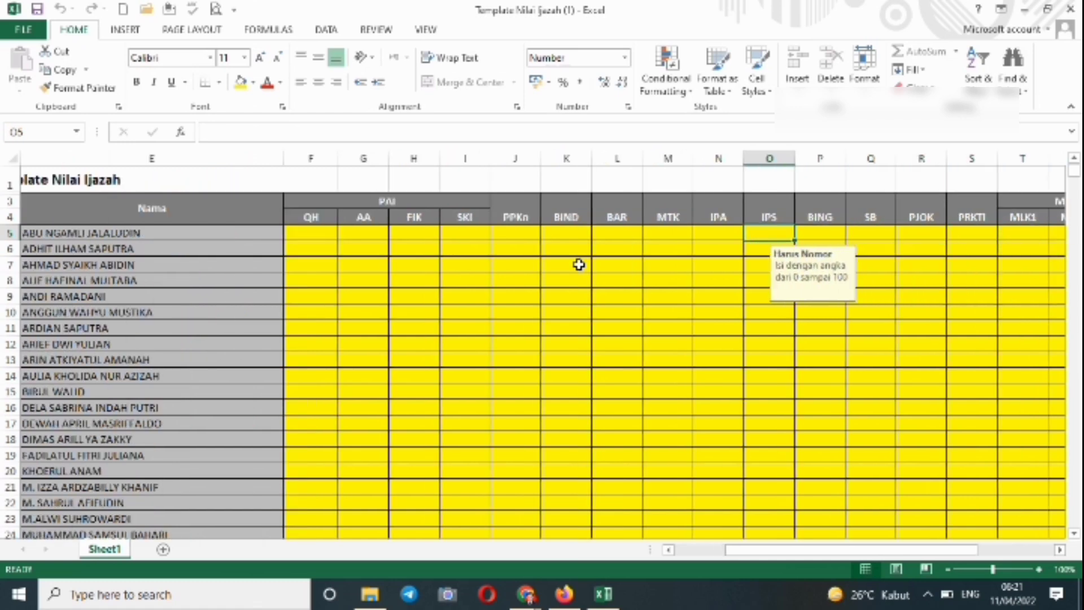
pyautogui.press('Left')
pyautogui.press('Left')
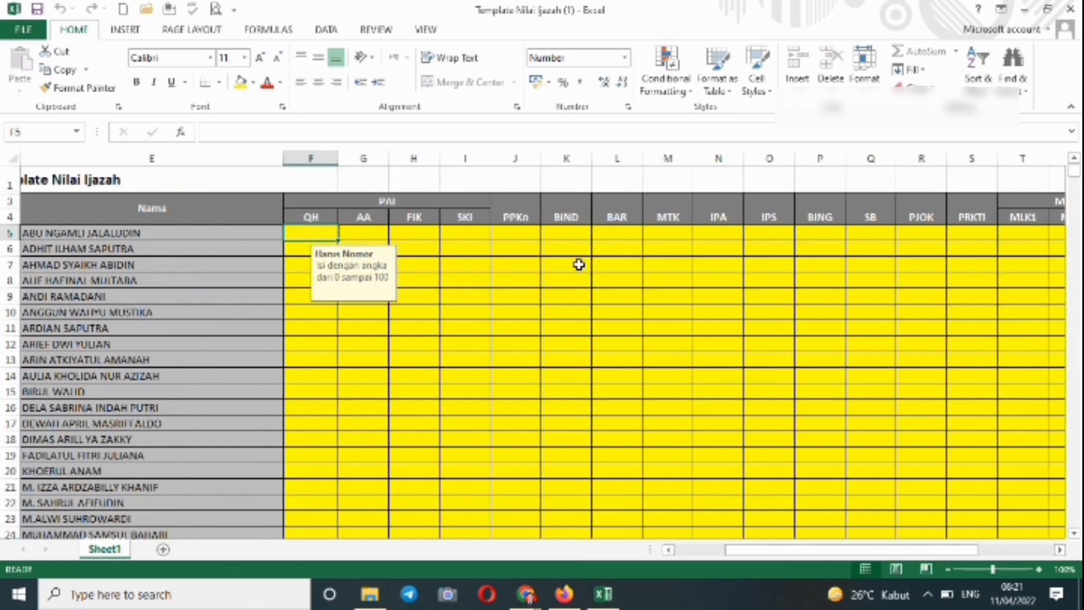
# - Go through the first student's grade cells from QH to the MULOK columns and examine MLK1, MLK2 and MLK3
pyautogui.press('Right')
pyautogui.press('Right')
pyautogui.press('Right')
pyautogui.press('Right')
pyautogui.press('Right')
pyautogui.press('Right')
pyautogui.press('Right')
pyautogui.press('Right')
pyautogui.press('Right')
pyautogui.press('Right')
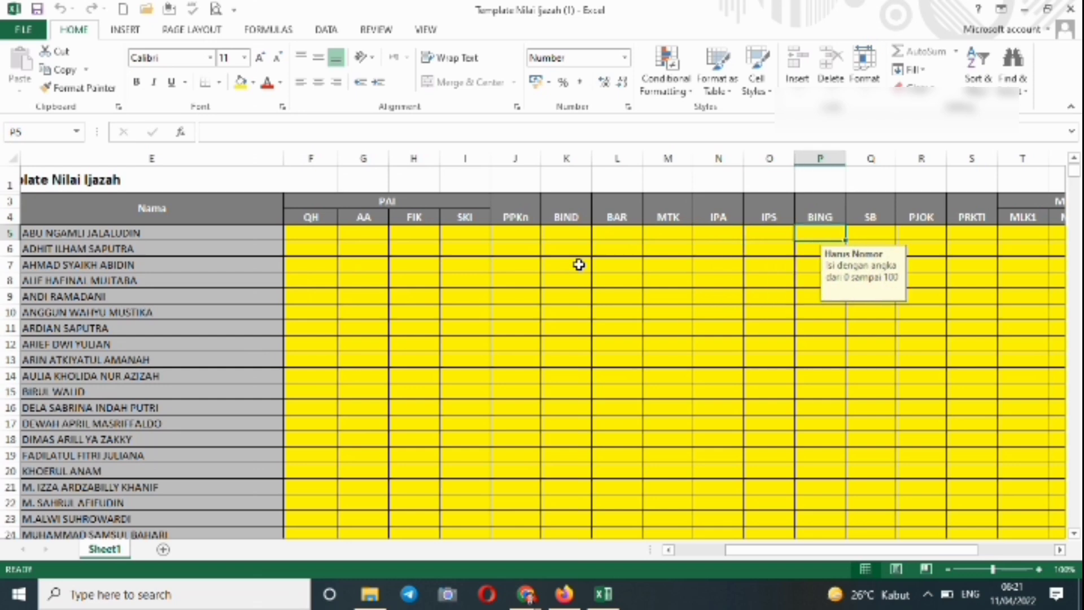
pyautogui.press('Right')
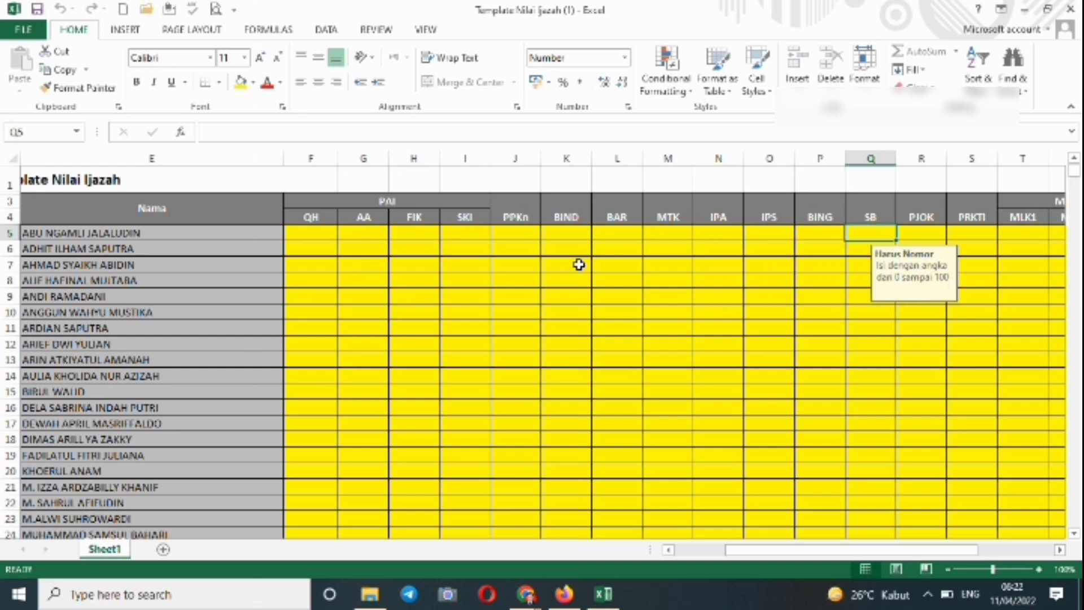
pyautogui.press('Right')
pyautogui.press('Right')
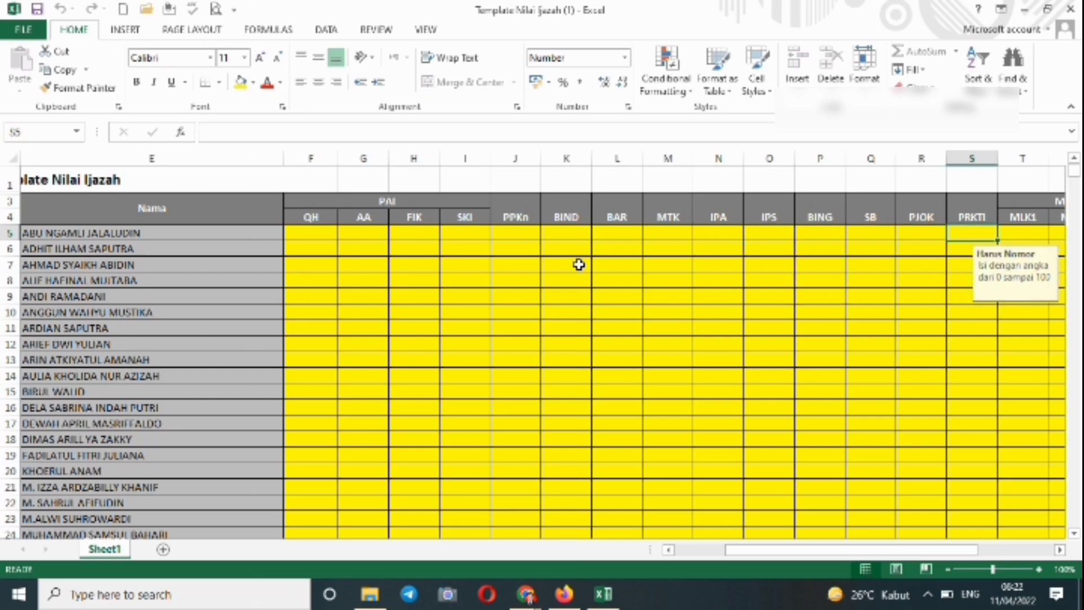
pyautogui.press('Right')
pyautogui.press('Right')
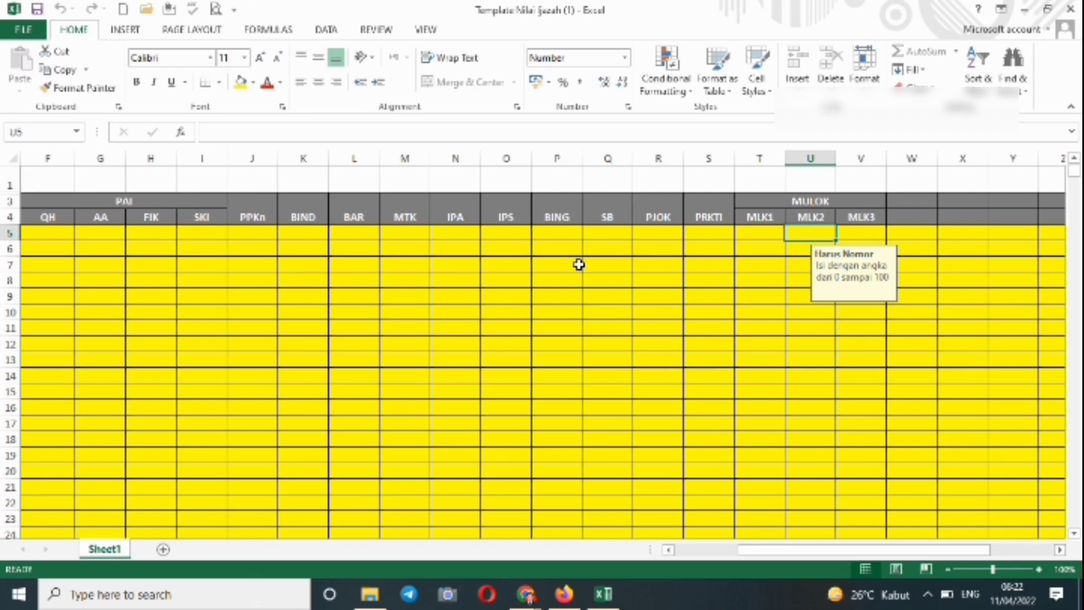
pyautogui.press('Right')
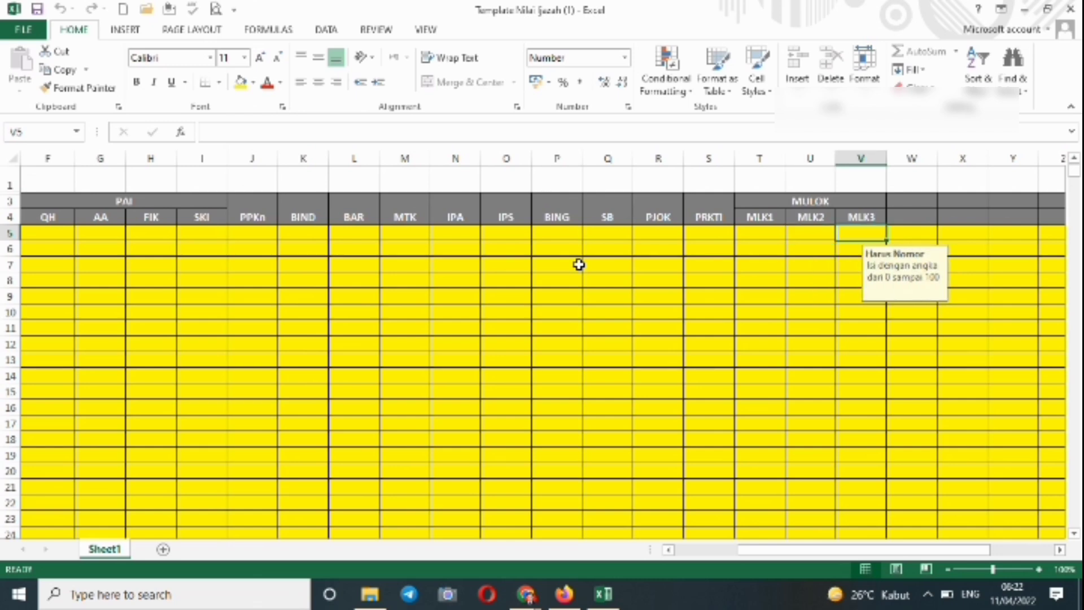
pyautogui.press('Left')
pyautogui.press('Left')
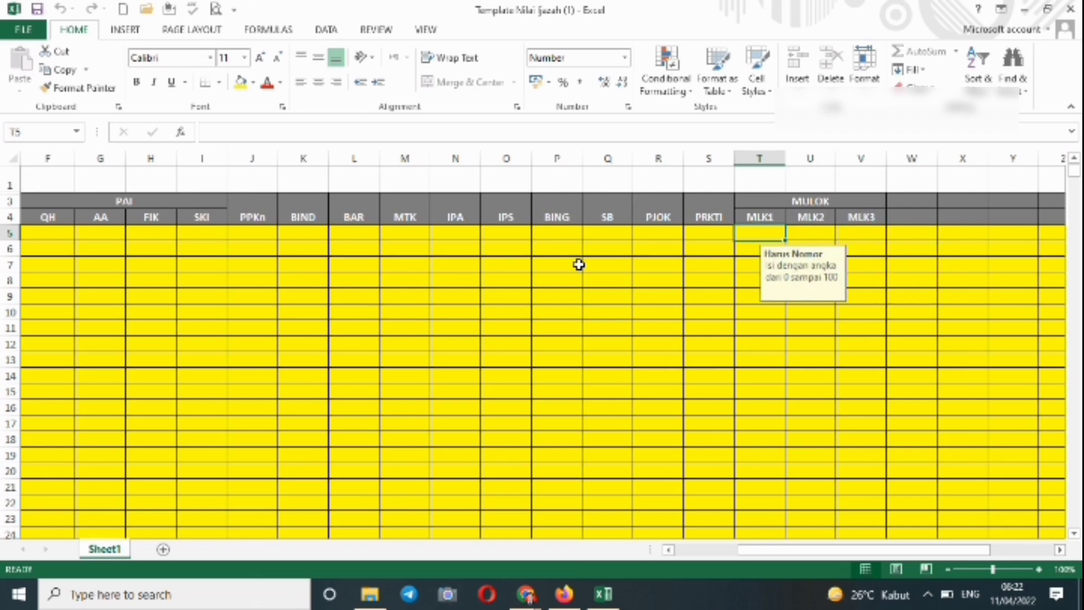
pyautogui.press('Right')
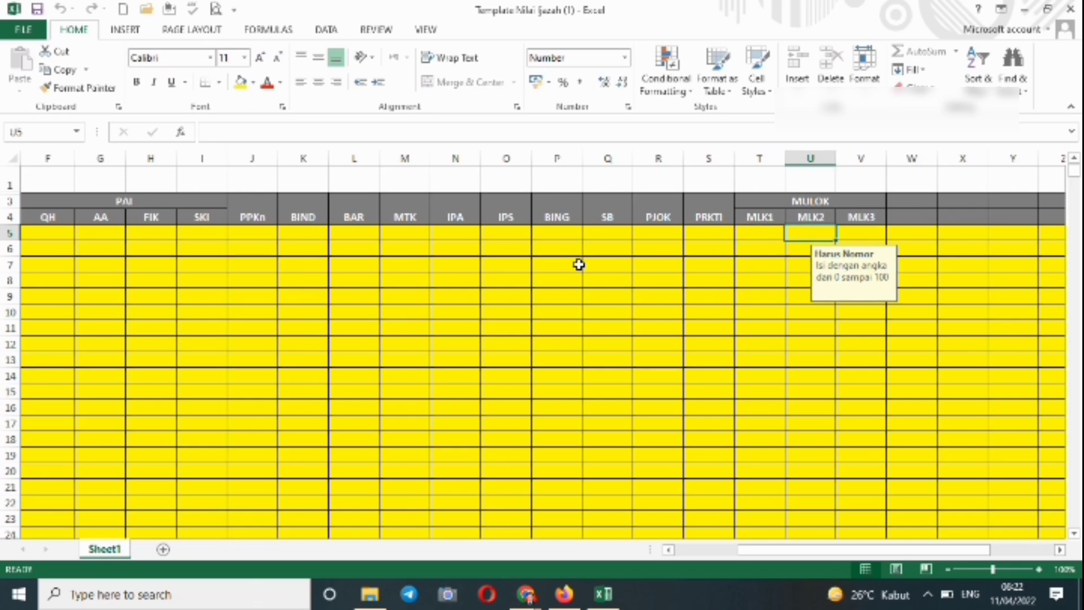
# - Return to the student identity columns and recheck the grade cells from the PAI subjects to MTK
pyautogui.press('Left')
pyautogui.press('Left')
pyautogui.press('Left')
pyautogui.press('Left')
pyautogui.press('Left')
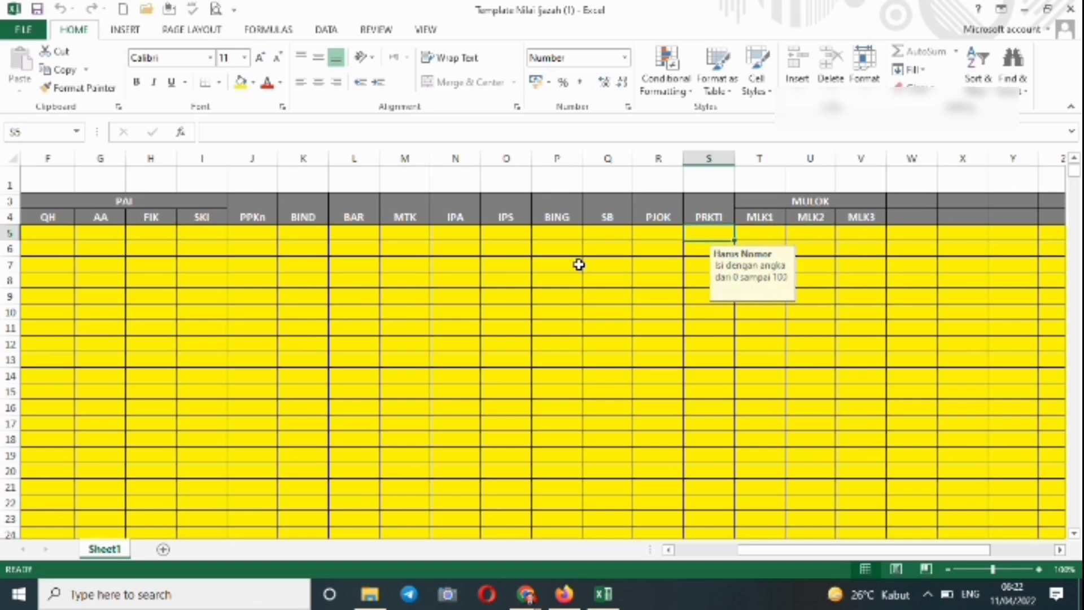
pyautogui.press('Left')
pyautogui.press('Left')
pyautogui.press('Left')
pyautogui.press('Left')
pyautogui.press('Left')
pyautogui.press('Left')
pyautogui.press('Left')
pyautogui.press('Left')
pyautogui.press('Left')
pyautogui.press('Left')
pyautogui.press('Left')
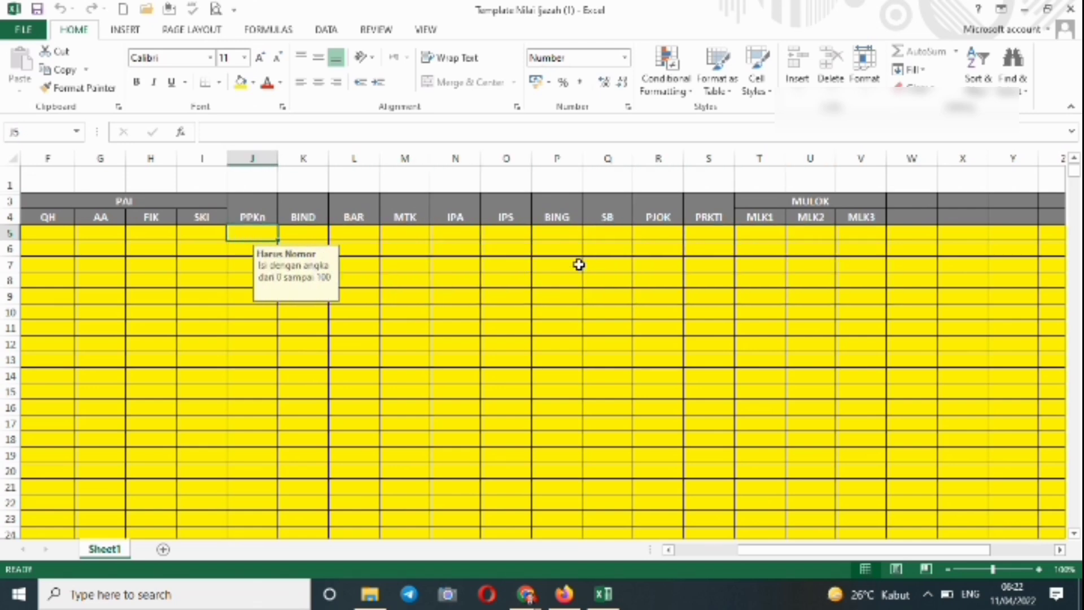
pyautogui.press('Left')
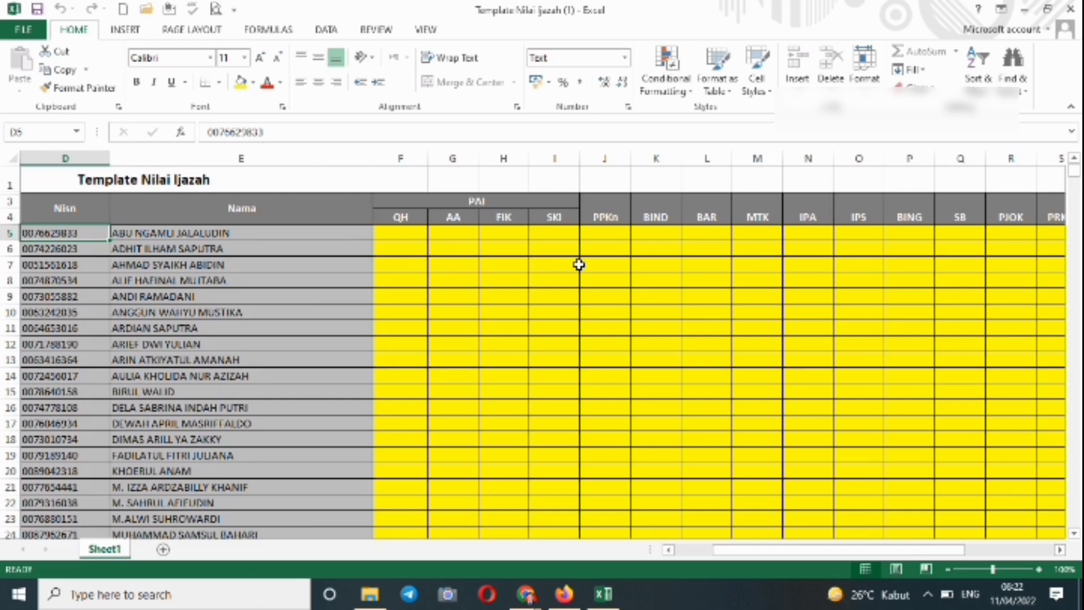
pyautogui.press('Left')
pyautogui.press('Right')
pyautogui.press('Right')
pyautogui.press('Right')
pyautogui.press('Right')
pyautogui.press('Right')
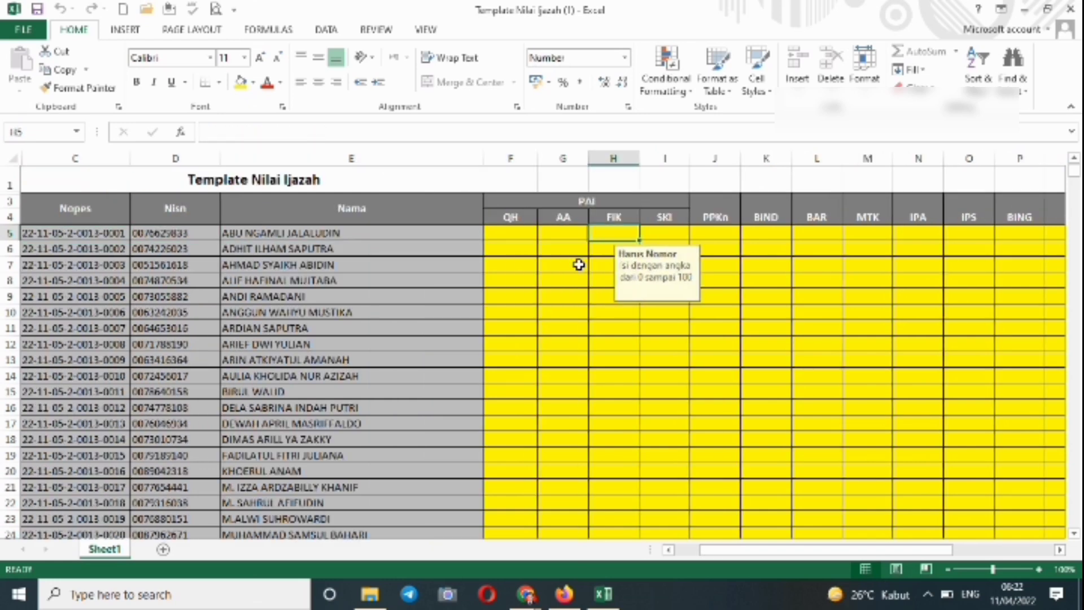
pyautogui.press('Left')
pyautogui.press('Left')
pyautogui.press('Right')
pyautogui.press('Right')
pyautogui.press('Right')
pyautogui.press('Right')
pyautogui.press('Right')
pyautogui.press('Right')
pyautogui.press('Right')
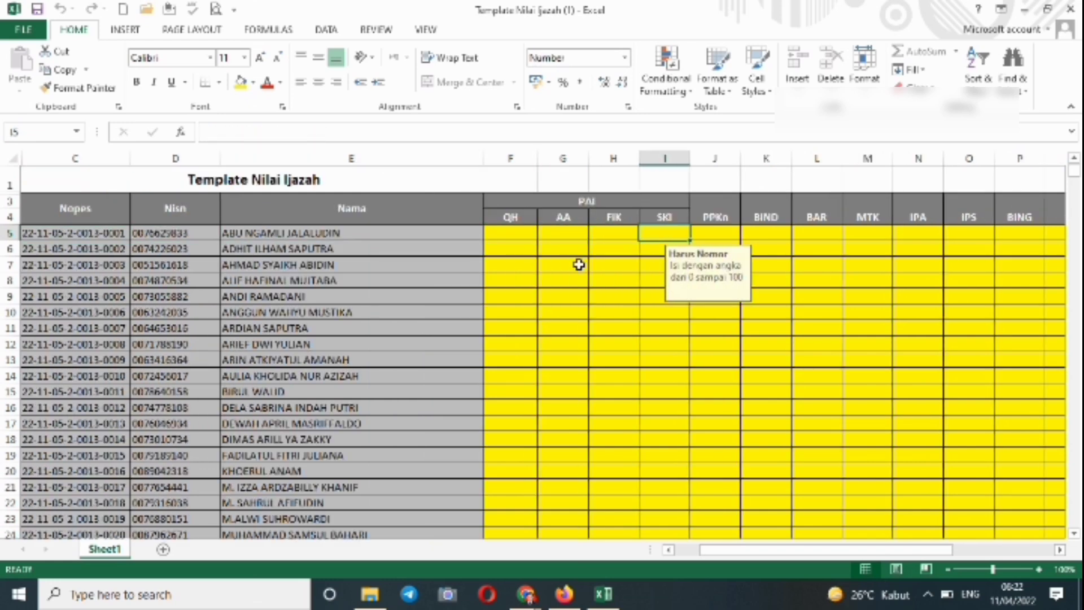
# - Inspect the grade rows of the following students down the list in the MTK column
pyautogui.press('Down')
pyautogui.press('Down')
pyautogui.press('Down')
pyautogui.press('Down')
pyautogui.press('Down')
pyautogui.press('Down')
pyautogui.press('Down')
pyautogui.press('Down')
pyautogui.press('Down')
pyautogui.press('Down')
pyautogui.press('Down')
pyautogui.press('Down')
pyautogui.press('Down')
pyautogui.press('Down')
pyautogui.press('Down')
pyautogui.press('Down')
pyautogui.press('Down')
pyautogui.press('Down')
pyautogui.press('Down')
pyautogui.press('Down')
pyautogui.press('Down')
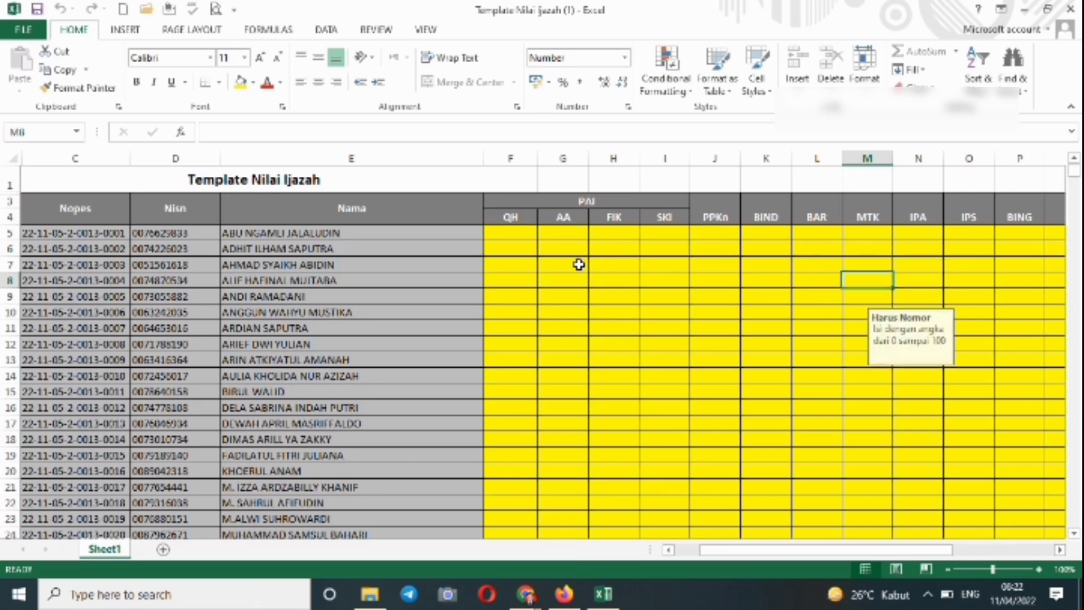
# - Go back up the MTK column to the first row of the grade template
pyautogui.press('Up')
pyautogui.press('Up')
pyautogui.press('Up')
pyautogui.press('Up')
pyautogui.press('Up')
pyautogui.press('Up')
pyautogui.press('Up')
pyautogui.press('Up')
pyautogui.press('Up')
pyautogui.press('Up')
pyautogui.press('Up')
pyautogui.press('Up')
pyautogui.press('Up')
pyautogui.press('Up')
pyautogui.press('Up')
pyautogui.press('Up')
pyautogui.press('Up')
pyautogui.press('Up')
pyautogui.press('Up')
pyautogui.press('Up')
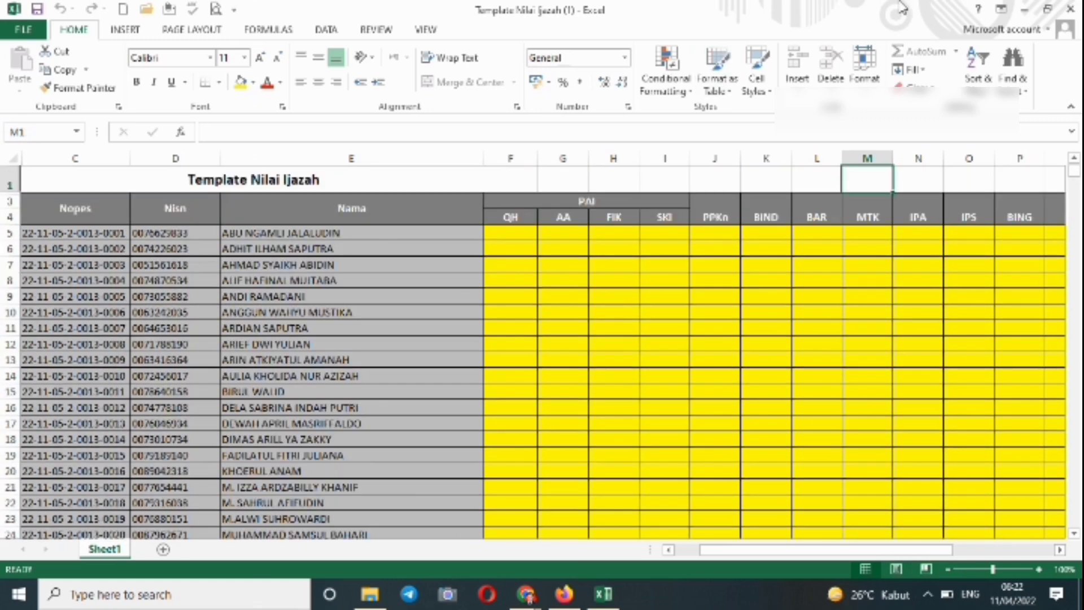
# - Switch back to PDUM in Firefox, check the file picker for uploading certificate grades, and close the upload dialog without choosing a file
pyautogui.click(1029, 10)
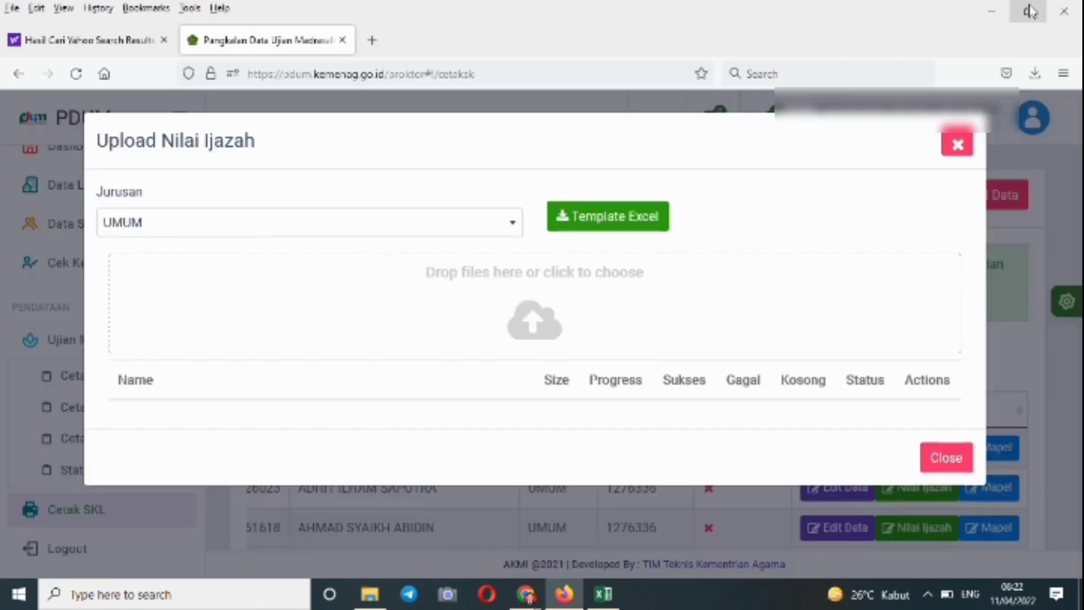
pyautogui.click(959, 145)
pyautogui.click(872, 194)
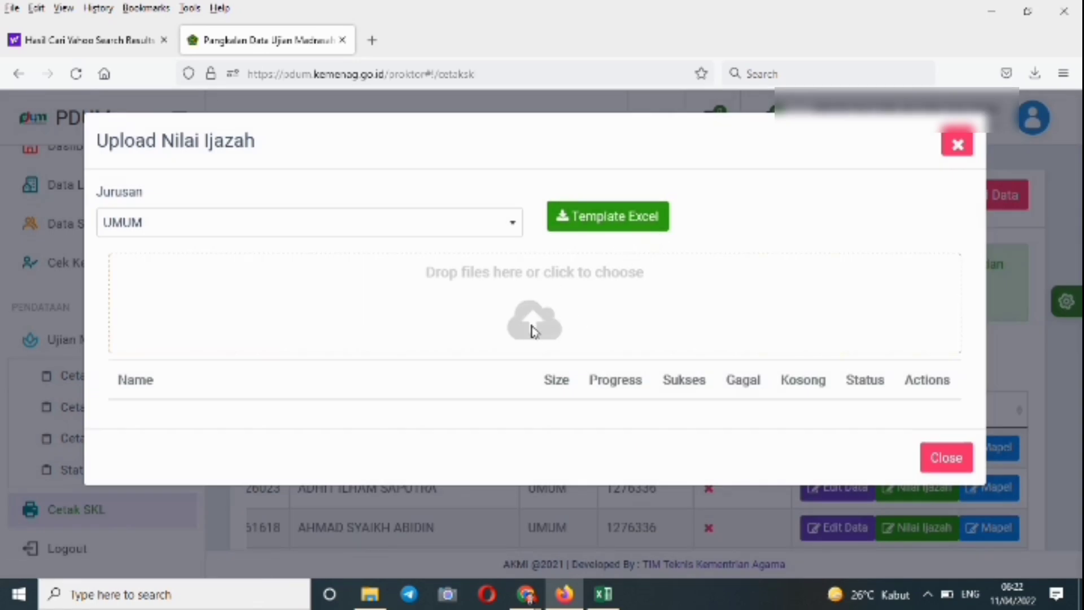
pyautogui.click(534, 331)
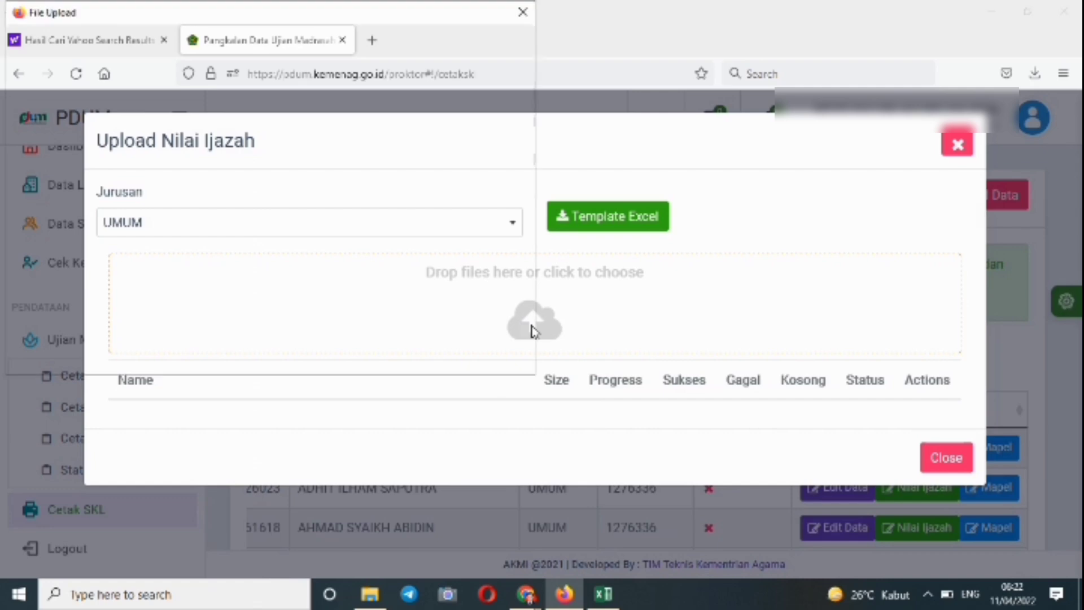
pyautogui.click(524, 13)
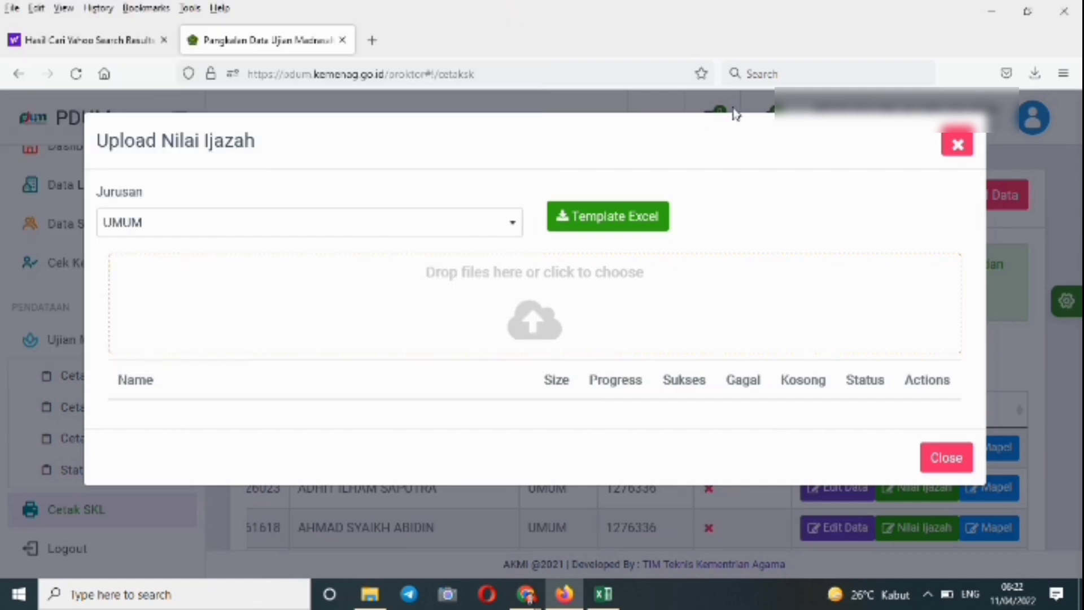
pyautogui.click(957, 148)
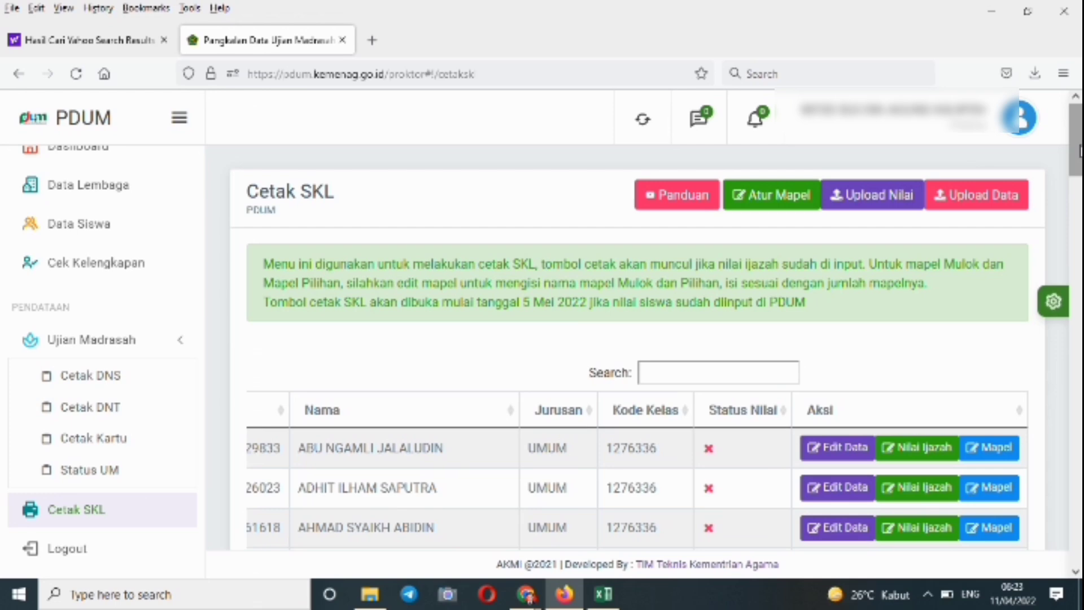
# - Download the Excel template for uploading SKL data and open it in Excel with editing enabled
pyautogui.moveTo(1080, 150)
pyautogui.mouseDown()
pyautogui.moveTo(1080, 161)
pyautogui.moveTo(1080, 148)
pyautogui.mouseUp()
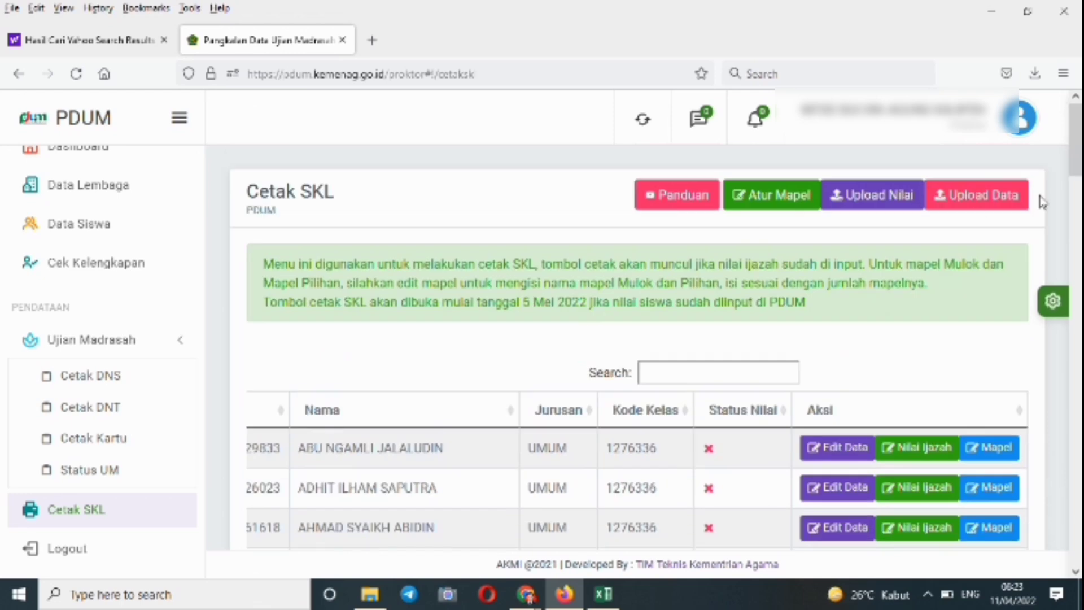
pyautogui.moveTo(1081, 120)
pyautogui.mouseDown()
pyautogui.moveTo(1081, 132)
pyautogui.moveTo(1081, 119)
pyautogui.mouseUp()
pyautogui.click(990, 201)
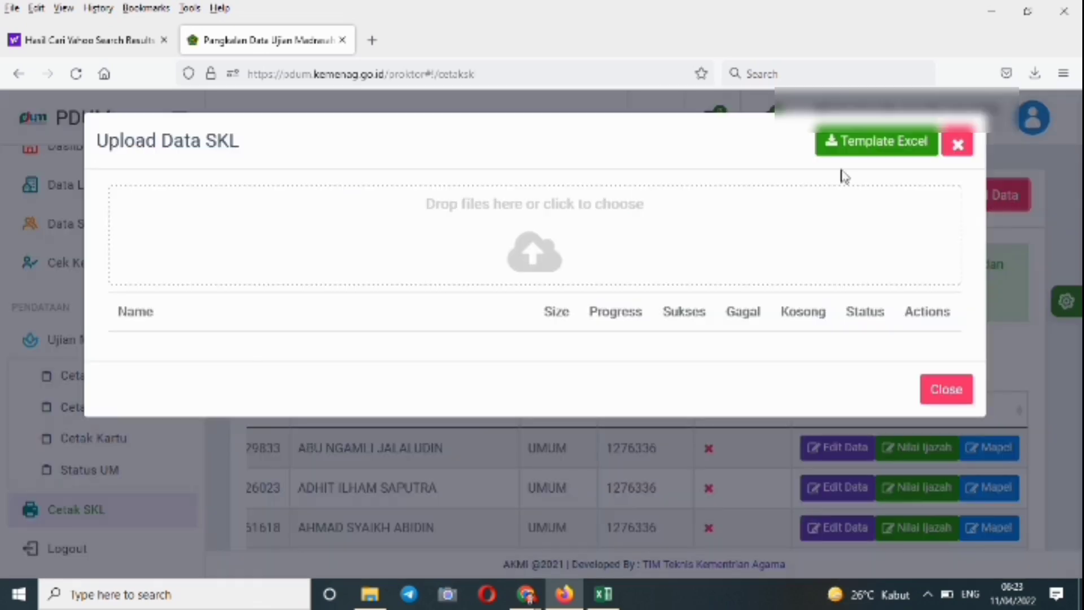
pyautogui.click(856, 146)
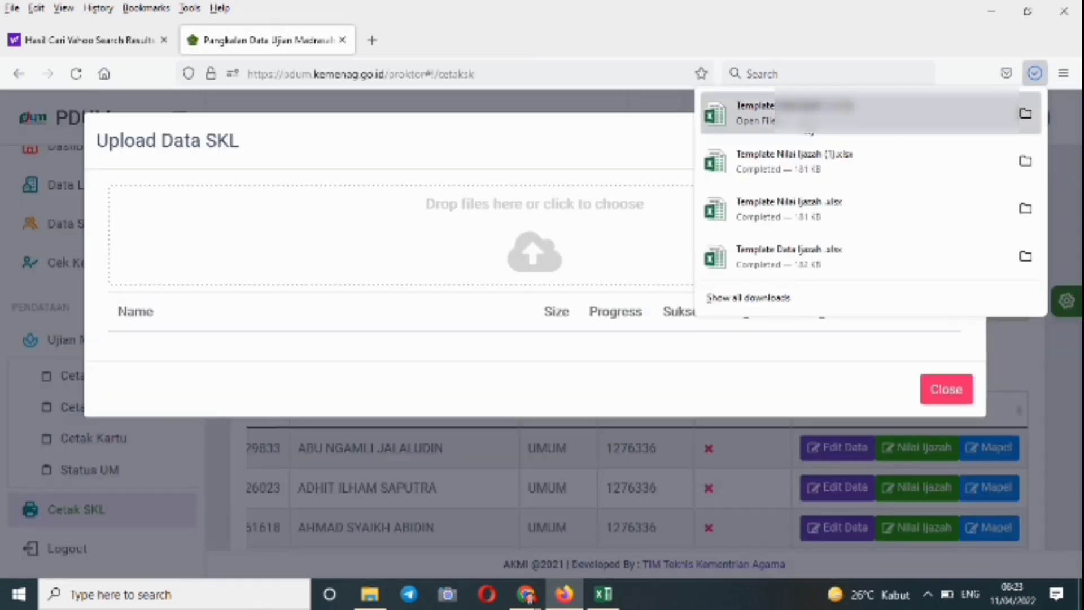
pyautogui.click(856, 146)
pyautogui.click(856, 146)
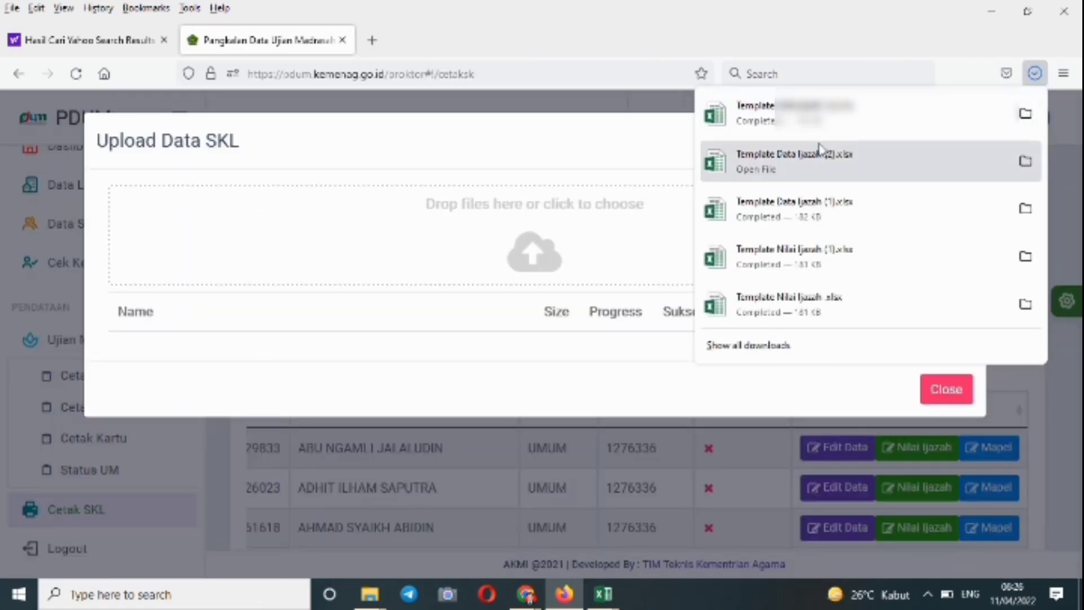
pyautogui.click(812, 131)
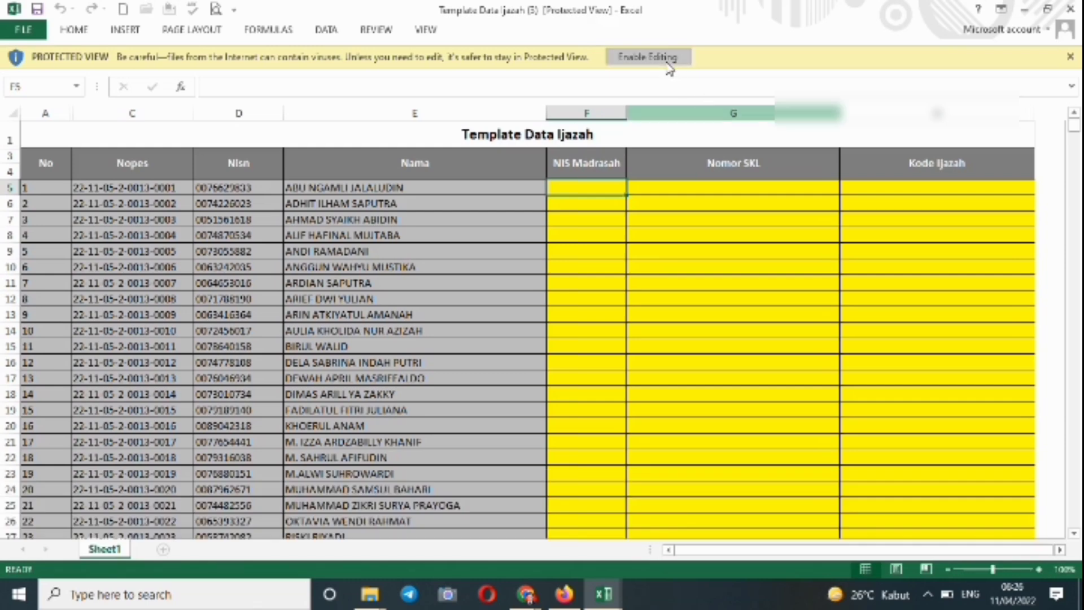
pyautogui.click(665, 60)
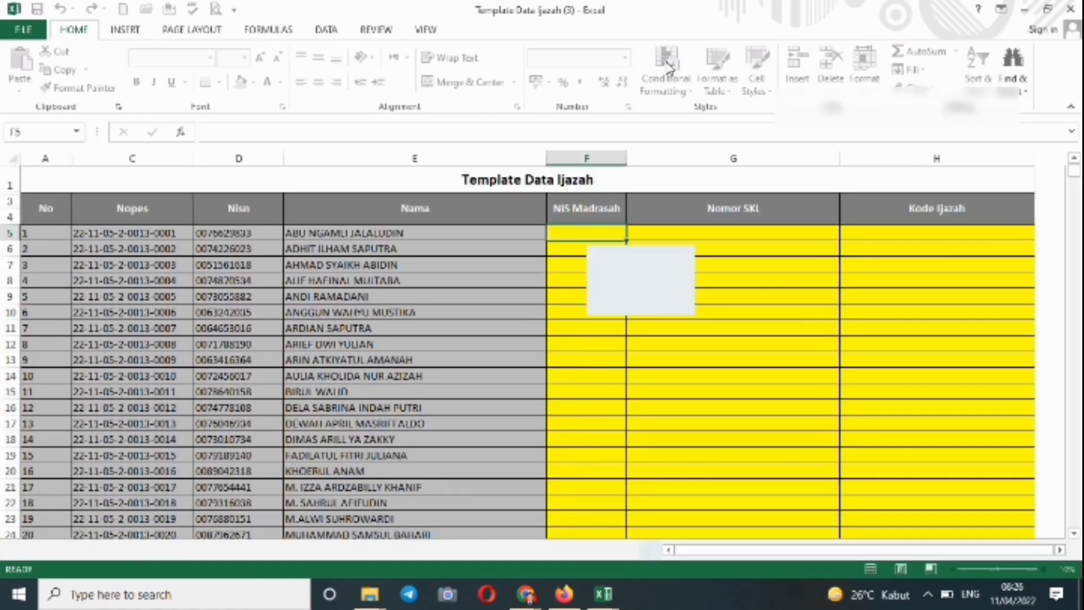
# - Examine the entry notes of the NIS Madrasah, Nomor SKL and Kode Ijazah cells in the first student's row
pyautogui.click(572, 277)
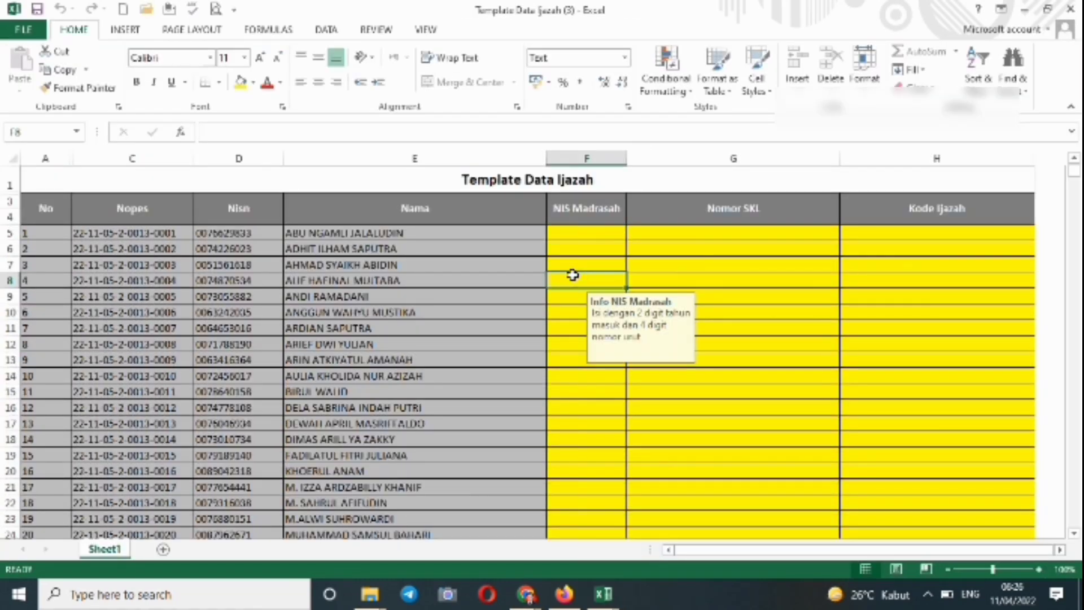
pyautogui.click(579, 230)
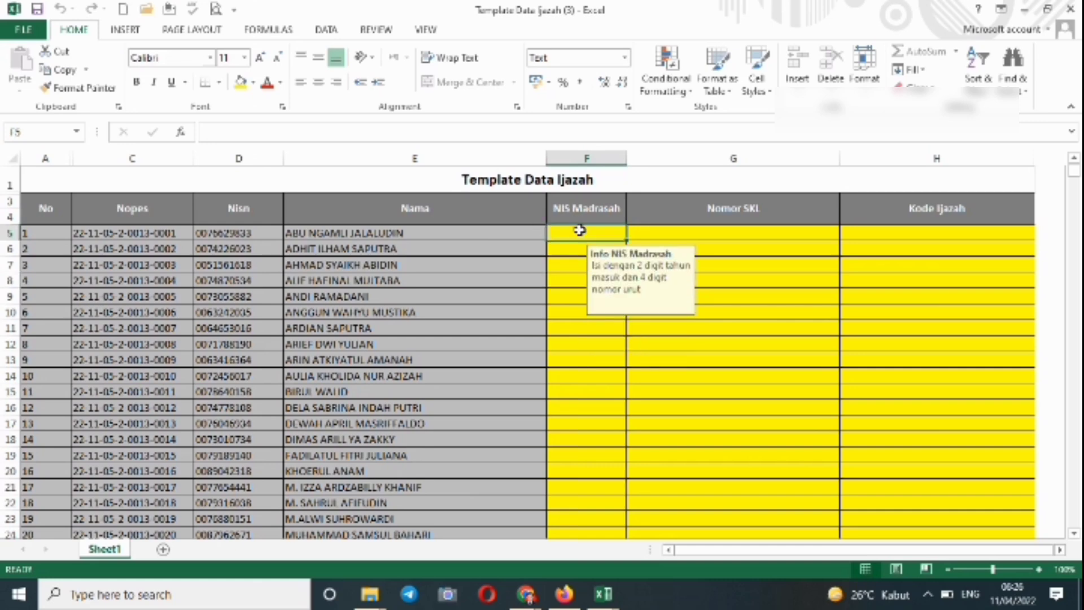
pyautogui.press('Tab')
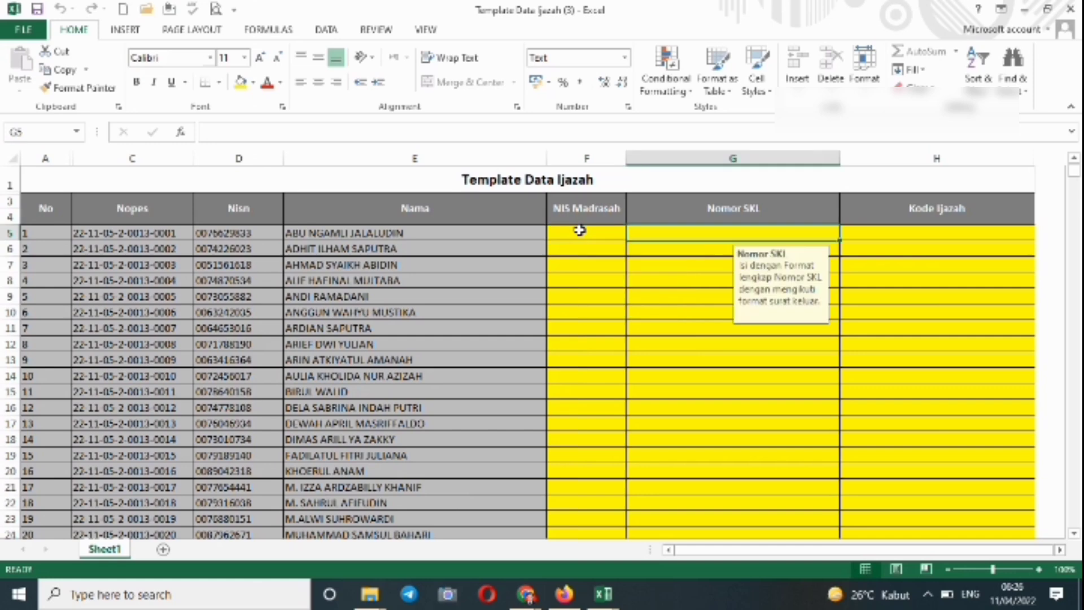
pyautogui.press('Tab')
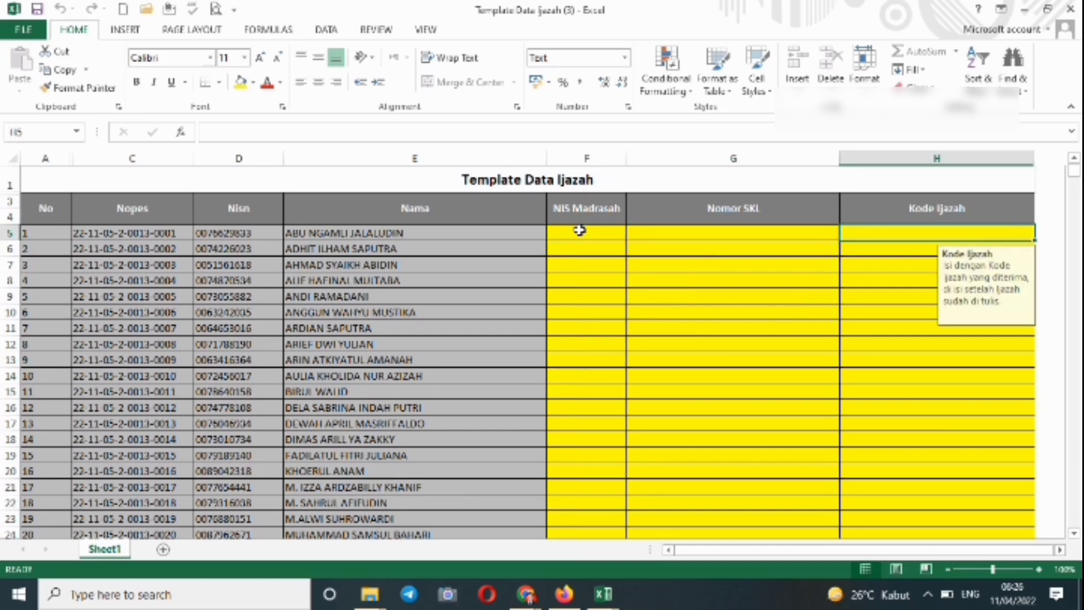
pyautogui.hotkey('shift', 'Tab')
pyautogui.hotkey('shift', 'Tab')
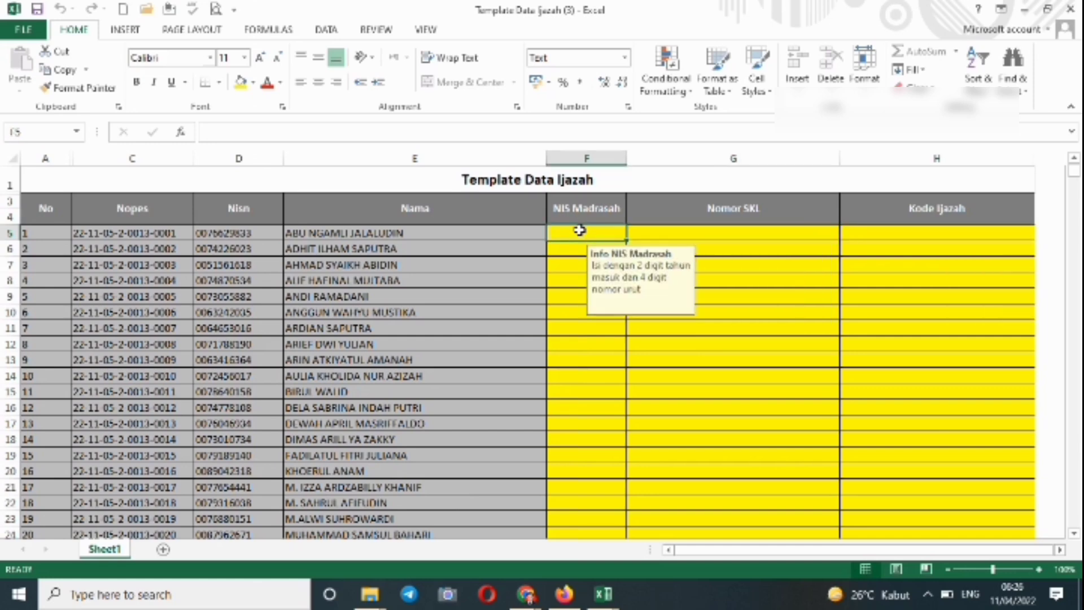
pyautogui.hotkey('shift', 'Tab')
pyautogui.press('Tab')
pyautogui.press('Tab')
pyautogui.press('Tab')
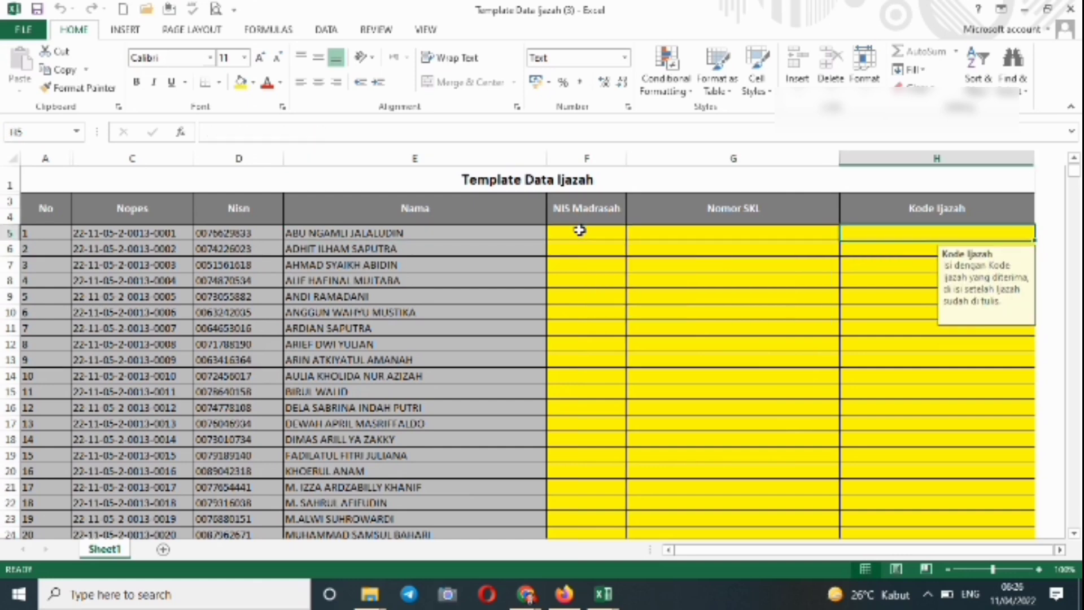
# - Check the first student's identity columns and go back across the fill-in cells to Kode Ijazah
pyautogui.hotkey('shift', 'Tab')
pyautogui.hotkey('shift', 'Tab')
pyautogui.hotkey('shift', 'Tab')
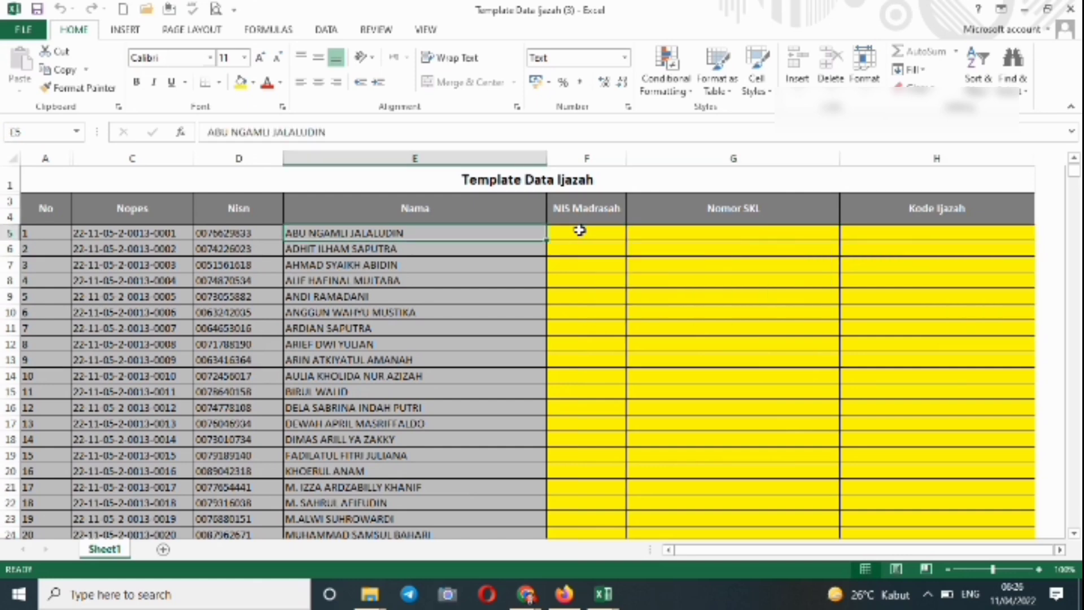
pyautogui.hotkey('shift', 'Tab')
pyautogui.hotkey('shift', 'Tab')
pyautogui.hotkey('shift', 'Tab')
pyautogui.press('Tab')
pyautogui.press('Tab')
pyautogui.press('Tab')
pyautogui.press('Tab')
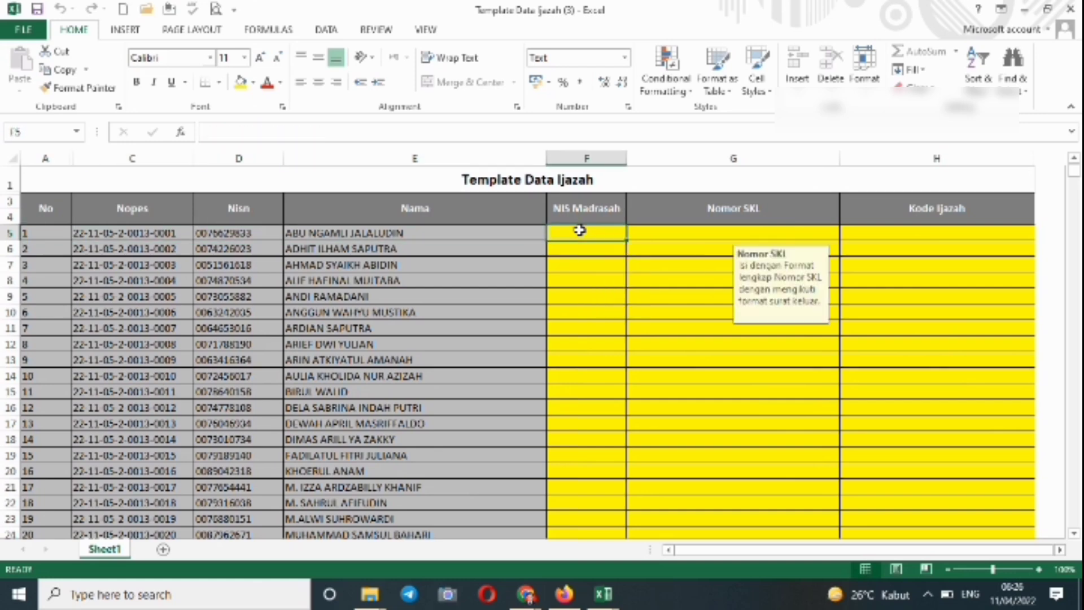
pyautogui.press('Tab')
pyautogui.press('Tab')
# - Go down the Kode Ijazah column to student number 12 and check that row's Nomor SKL and NIS Madrasah cells
pyautogui.press('Down')
pyautogui.press('Down')
pyautogui.press('Down')
pyautogui.press('Down')
pyautogui.press('Down')
pyautogui.press('Down')
pyautogui.press('Down')
pyautogui.press('Down')
pyautogui.press('Down')
pyautogui.press('Down')
pyautogui.press('Down')
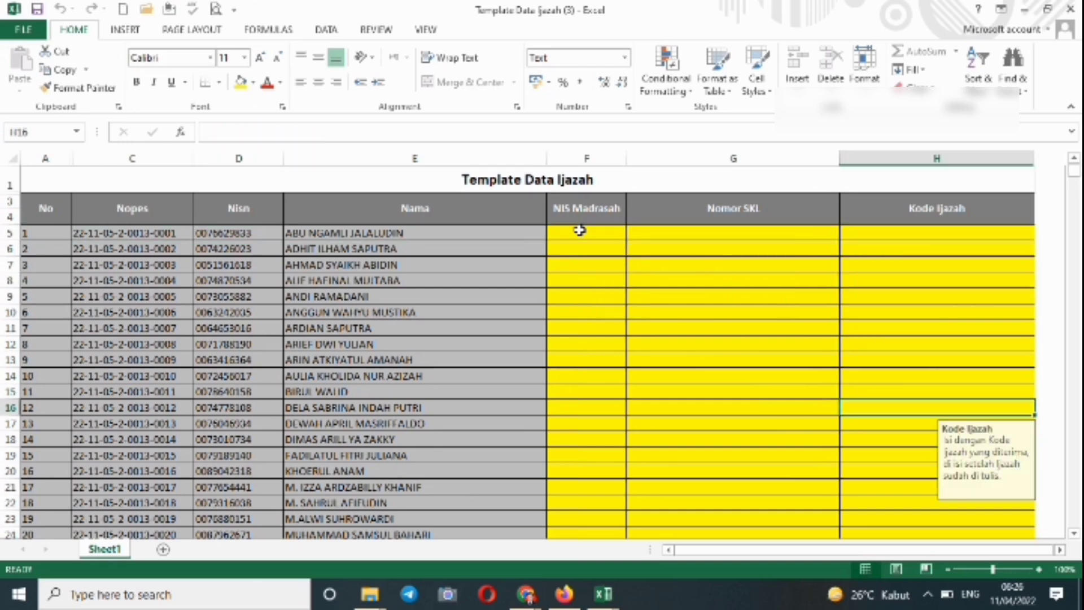
pyautogui.press('Left')
pyautogui.press('Left')
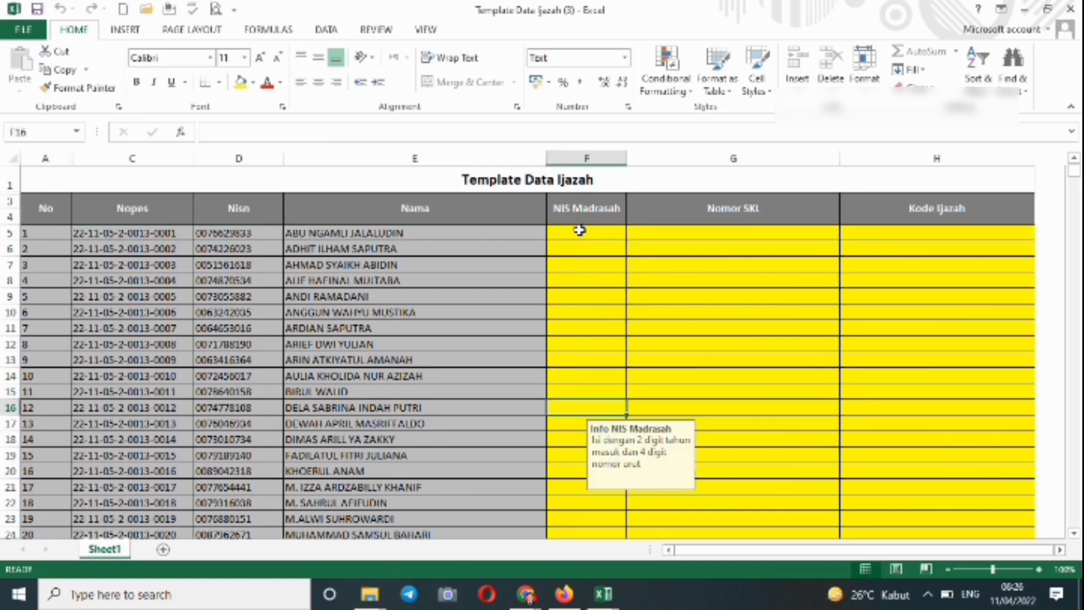
# - Check the row of student number 11 from the Nopes column across to Nomor SKL
pyautogui.press('Up')
pyautogui.press('Left')
pyautogui.press('Left')
pyautogui.press('Left')
pyautogui.press('Right')
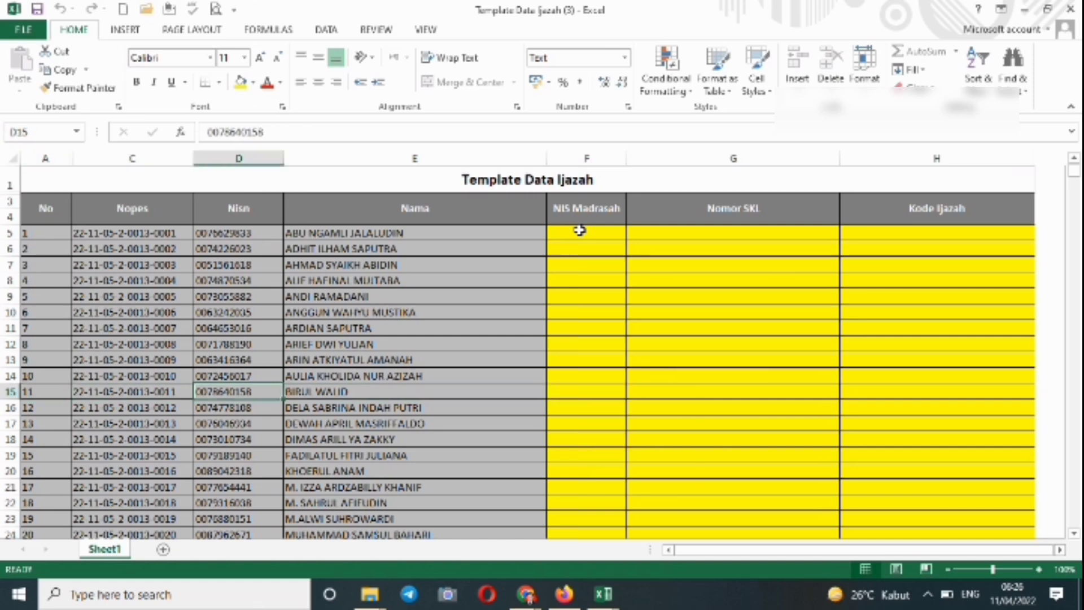
pyautogui.press('Right')
pyautogui.press('Right')
pyautogui.press('Right')
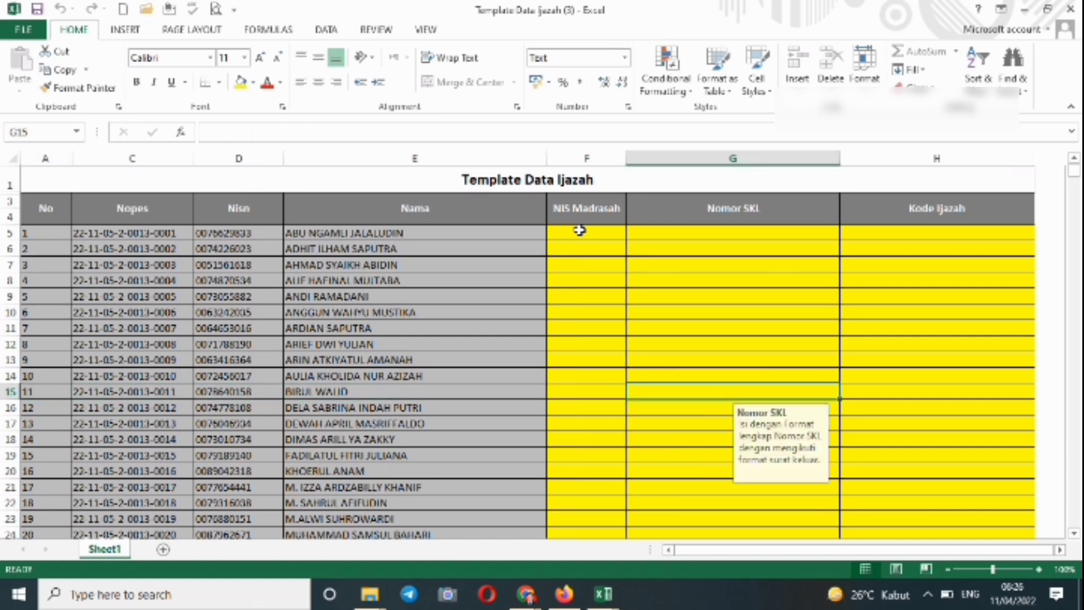
# - Go back up the Nomor SKL column to the first student's row
pyautogui.press('Up')
pyautogui.press('Up')
pyautogui.press('Up')
pyautogui.press('Up')
pyautogui.press('Up')
pyautogui.press('Up')
pyautogui.press('Up')
pyautogui.press('Up')
pyautogui.press('Up')
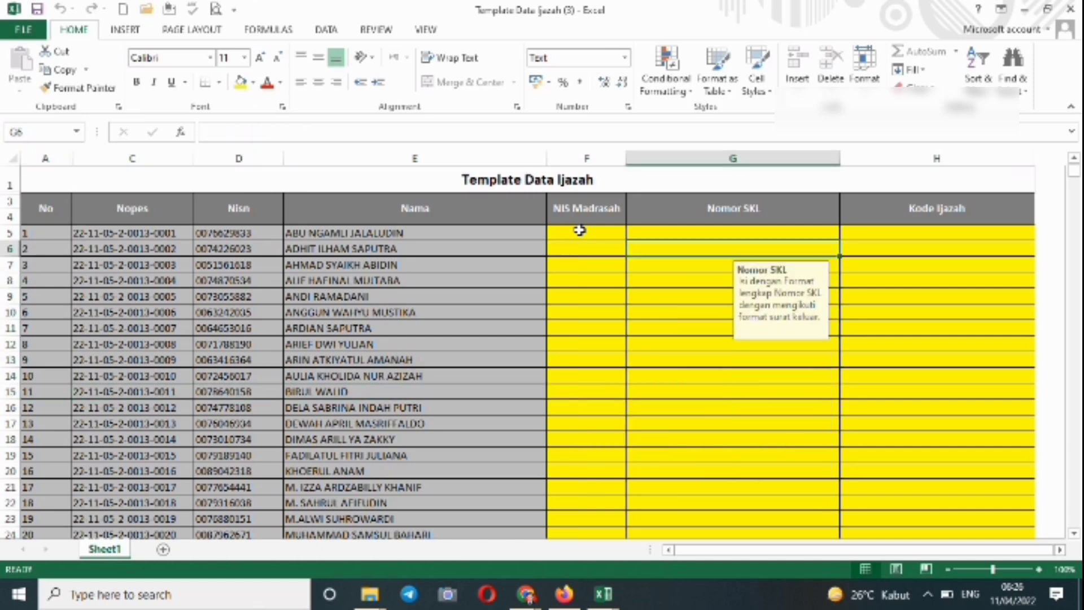
pyautogui.press('Up')
# - Reread the filling instructions for NIS Madrasah, Nomor SKL and Kode Ijazah in the first student's row
pyautogui.press('Left')
pyautogui.press('Left')
pyautogui.press('Right')
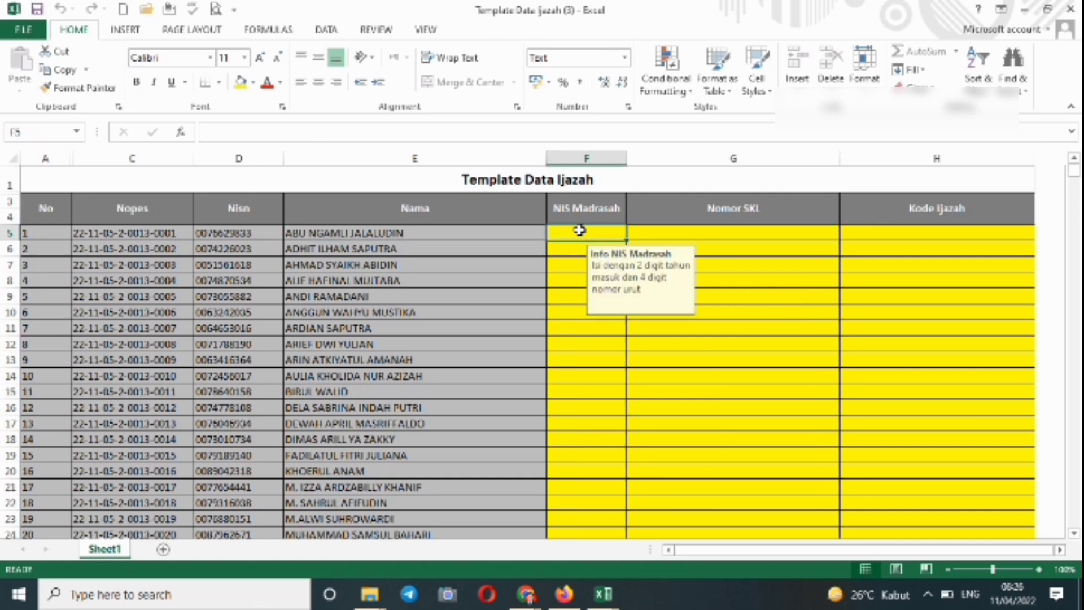
pyautogui.press('Right')
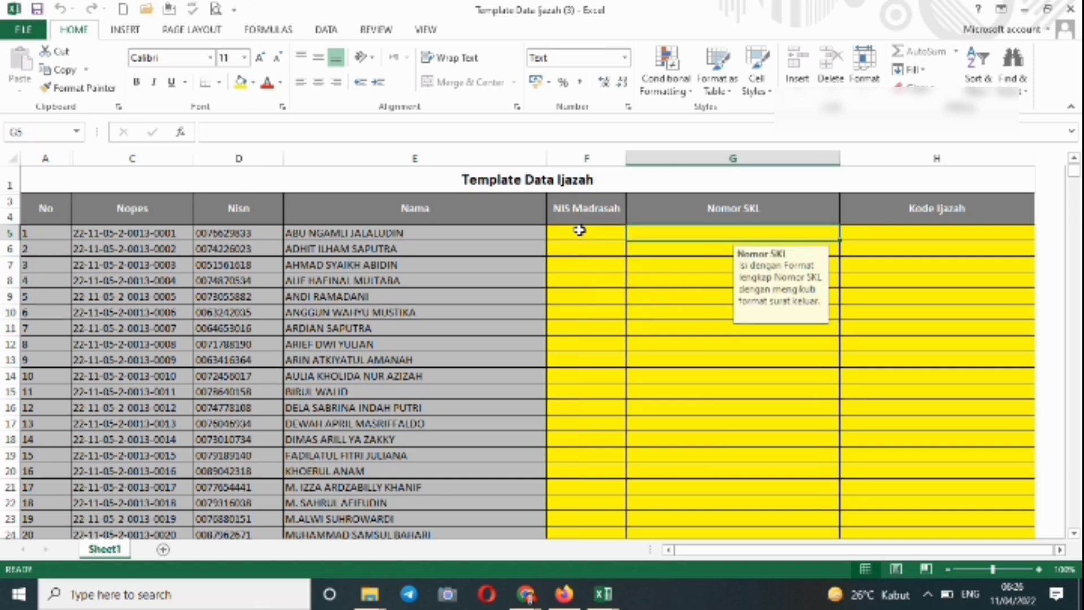
pyautogui.press('Right')
pyautogui.press('Left')
pyautogui.press('Left')
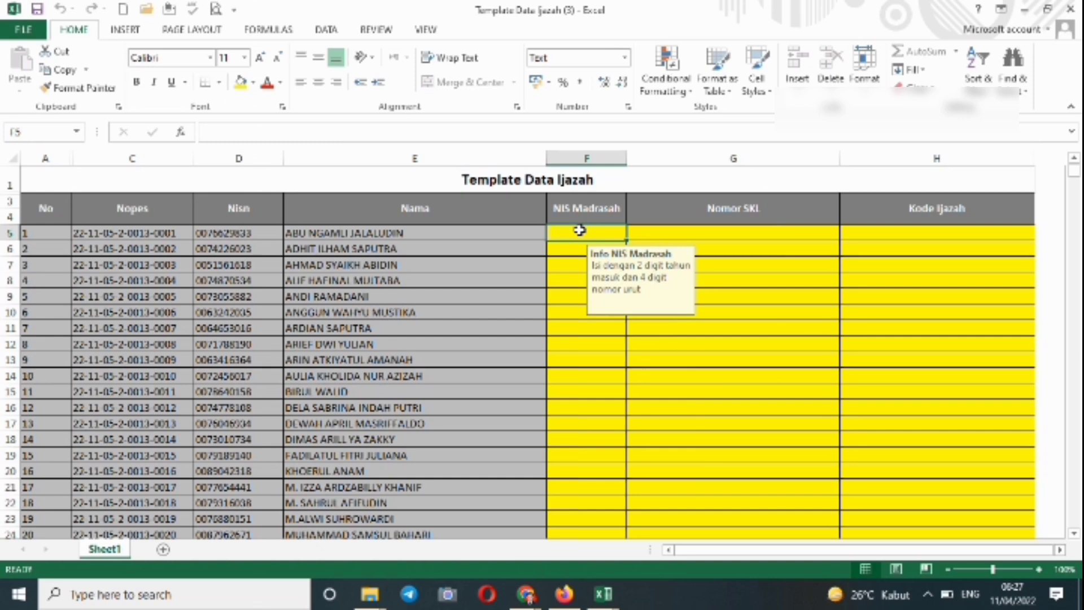
pyautogui.press('Right')
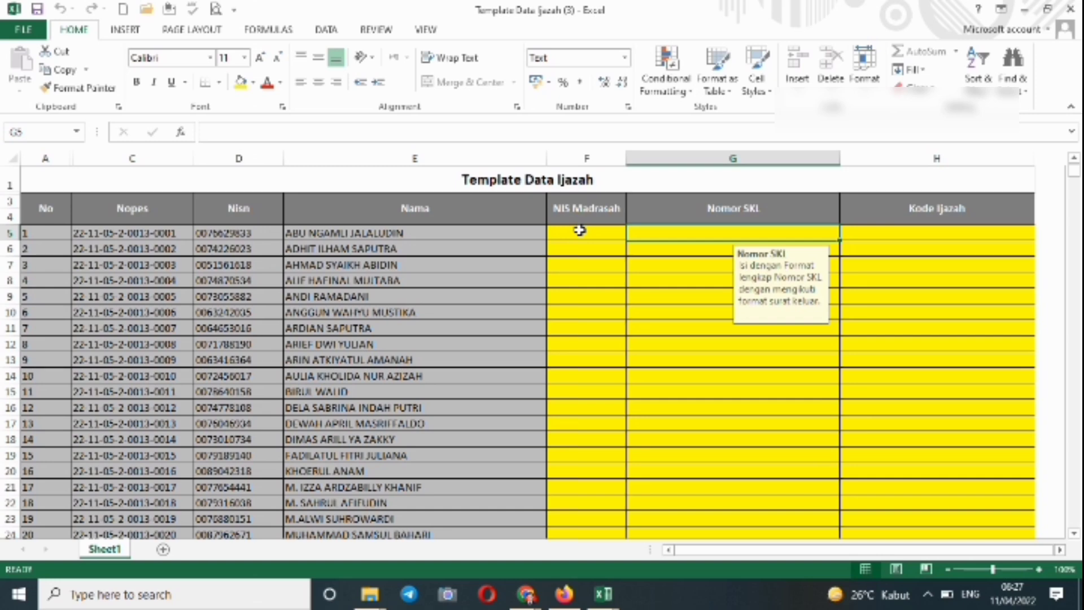
pyautogui.press('Right')
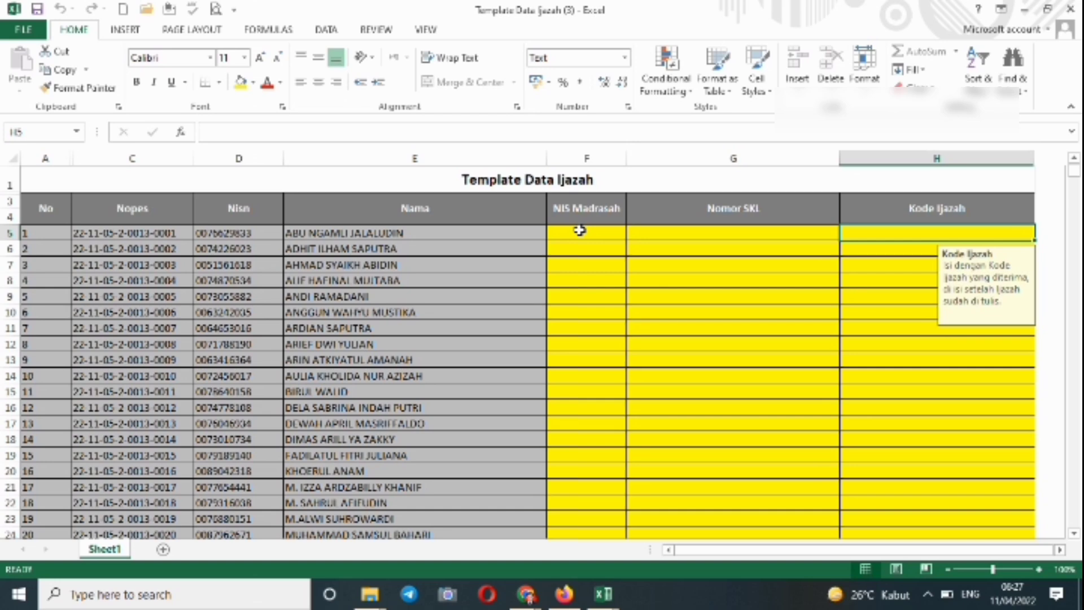
# - Recheck the first student's row from Kode Ijazah back to the No column
pyautogui.press('Left')
pyautogui.press('Right')
pyautogui.press('Left')
pyautogui.press('Left')
pyautogui.press('Left')
pyautogui.press('Left')
pyautogui.press('Left')
pyautogui.press('Left')
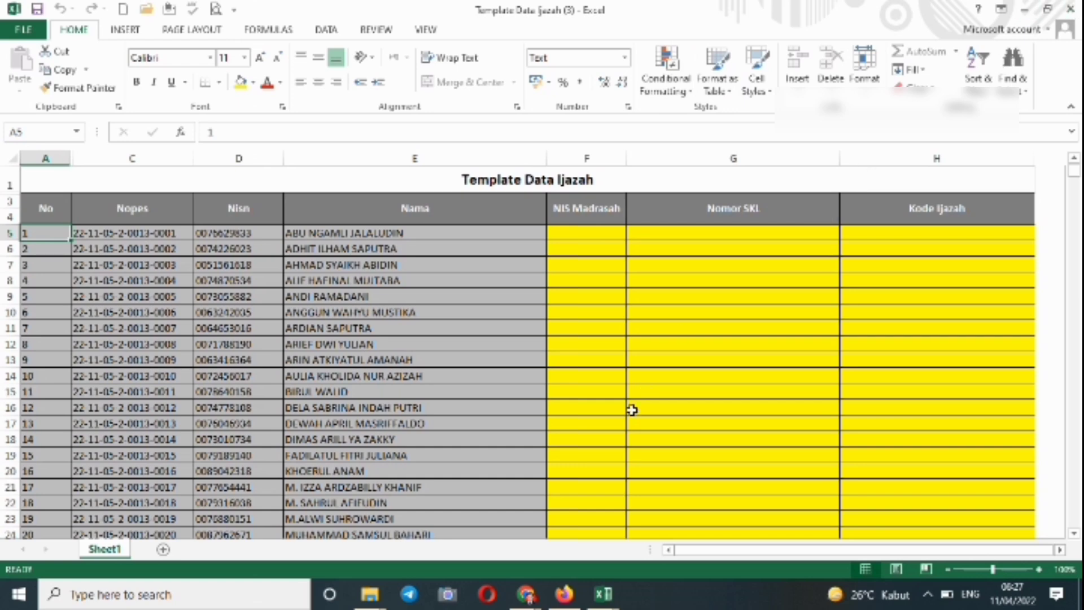
# - Return to PDUM in Firefox, check the SKL data file picker without choosing a file, and close the upload dialog to view the student list
pyautogui.click(563, 596)
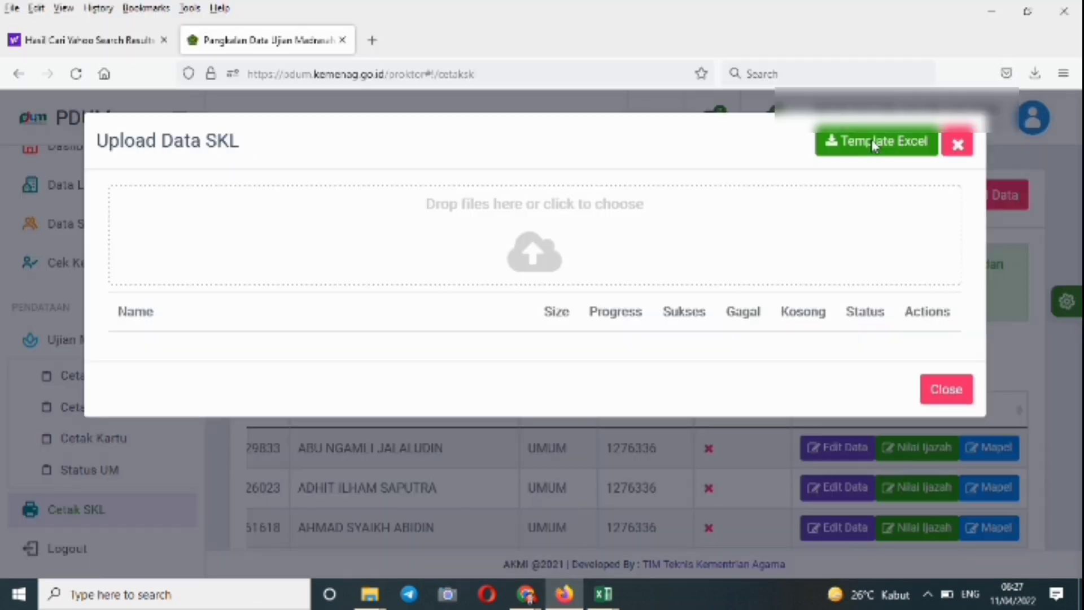
pyautogui.click(543, 251)
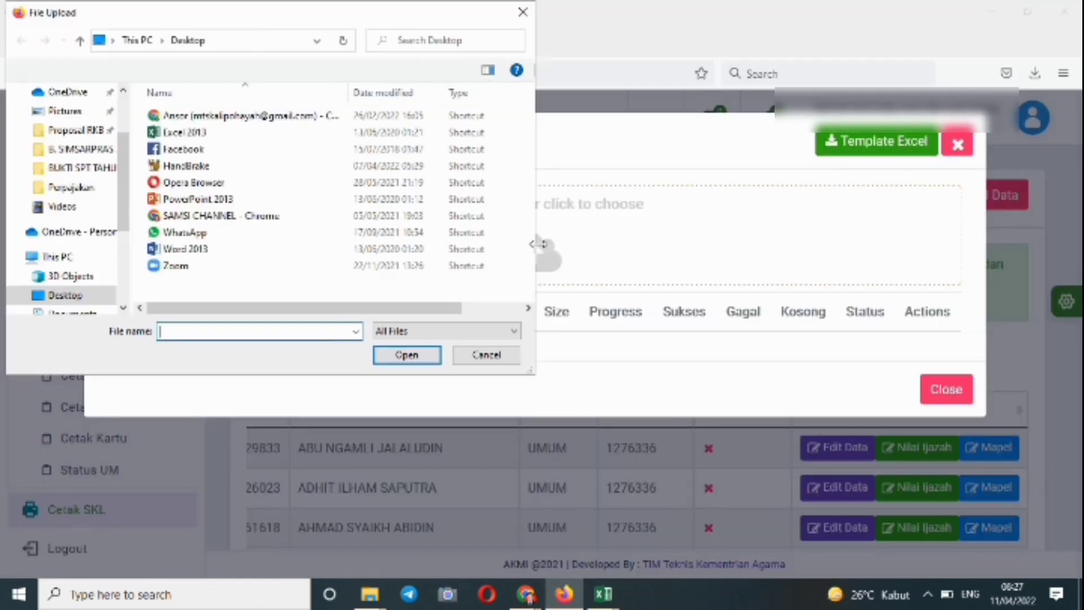
pyautogui.click(515, 8)
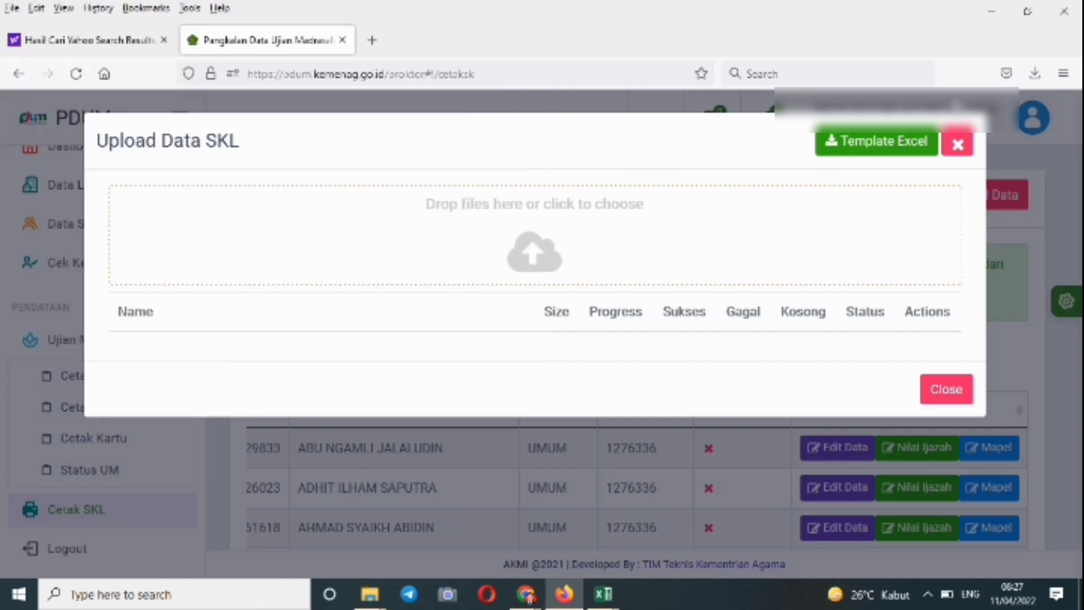
pyautogui.click(964, 391)
pyautogui.scroll(-5, 1078, 178)
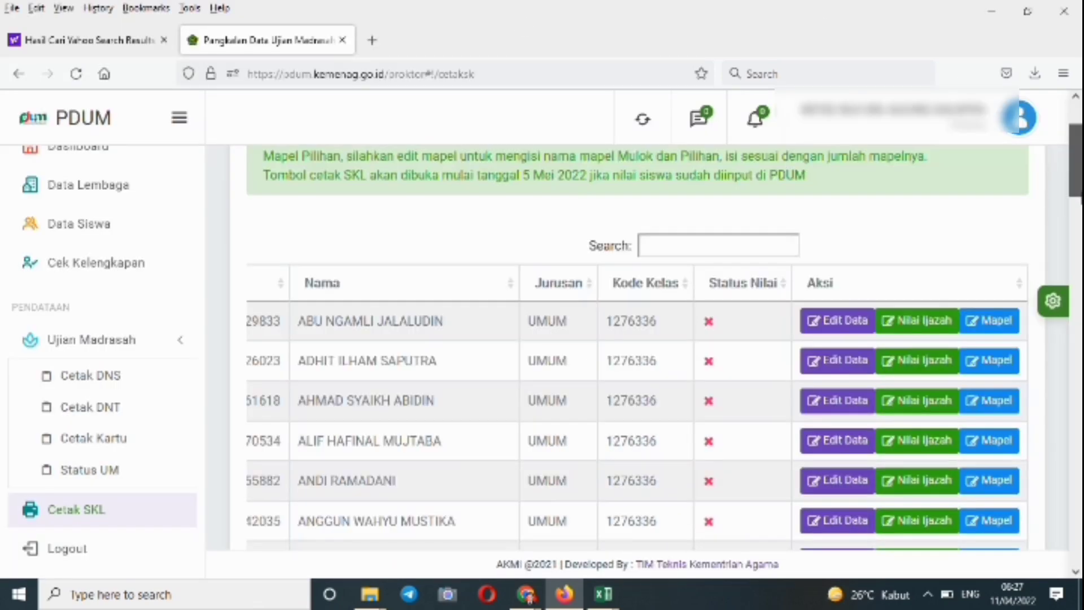
# - Review the Cetak SKL student list down to the last student, check its columns and return to the beginning of the page
pyautogui.scroll(2, 1078, 205)
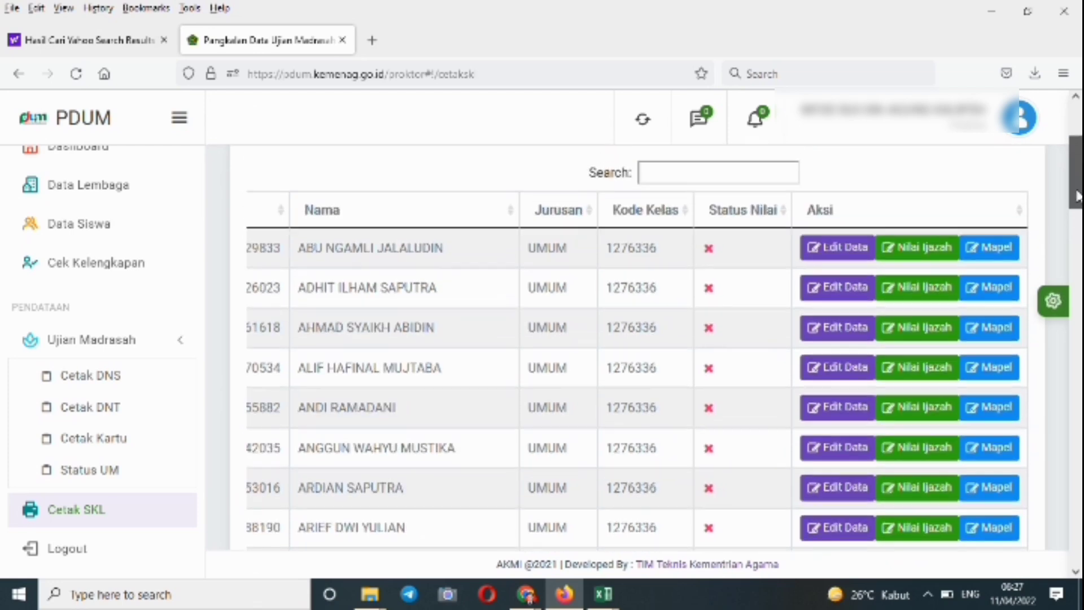
pyautogui.moveTo(1078, 196); pyautogui.dragTo(1078, 556)
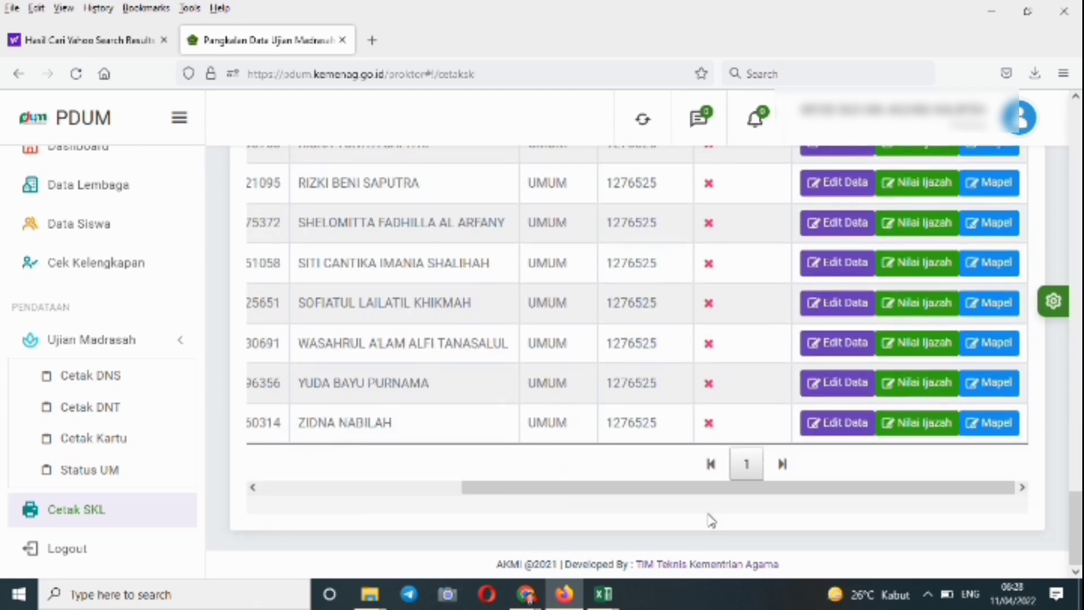
pyautogui.moveTo(672, 494); pyautogui.dragTo(549, 512)
pyautogui.moveTo(373, 488); pyautogui.dragTo(819, 483)
pyautogui.moveTo(682, 498); pyautogui.dragTo(406, 527)
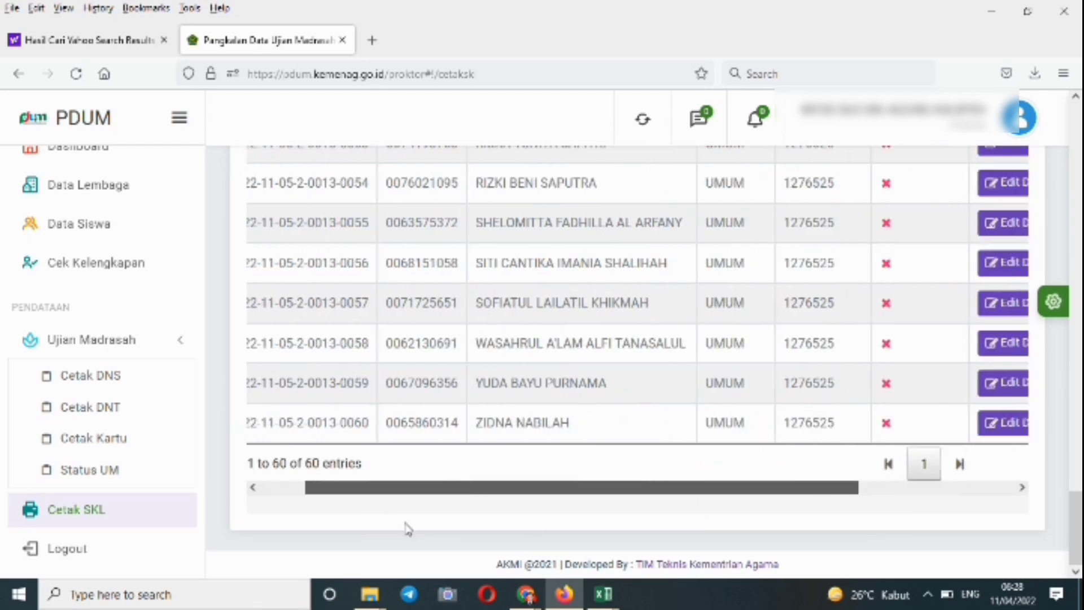
pyautogui.moveTo(1081, 535); pyautogui.dragTo(1079, 123)
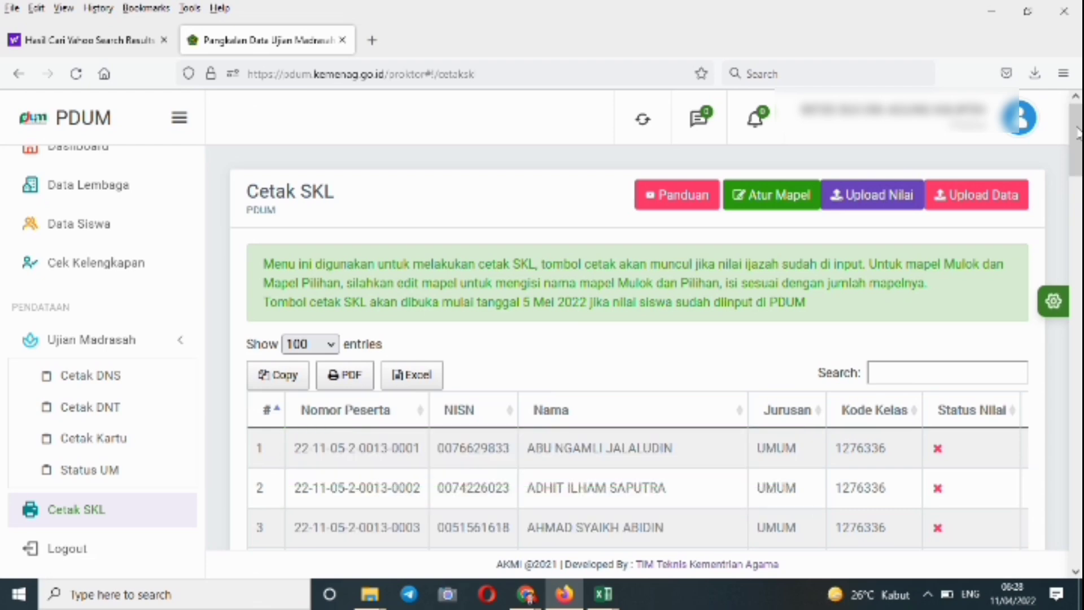
# - Check the students' graduation status on the Status UM page, and return to the Cetak SKL page
pyautogui.click(104, 477)
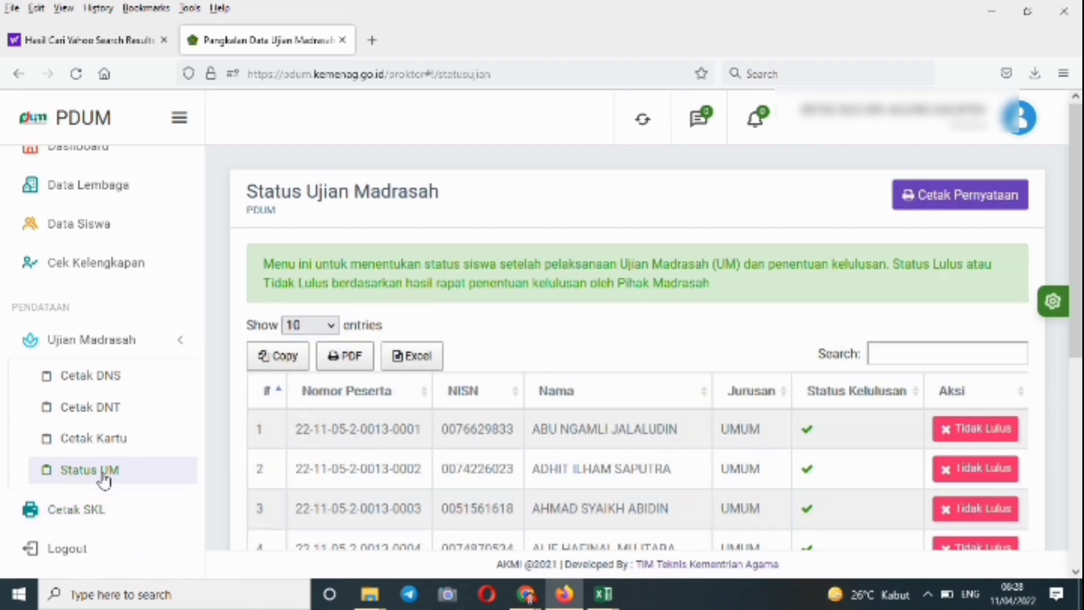
pyautogui.click(91, 511)
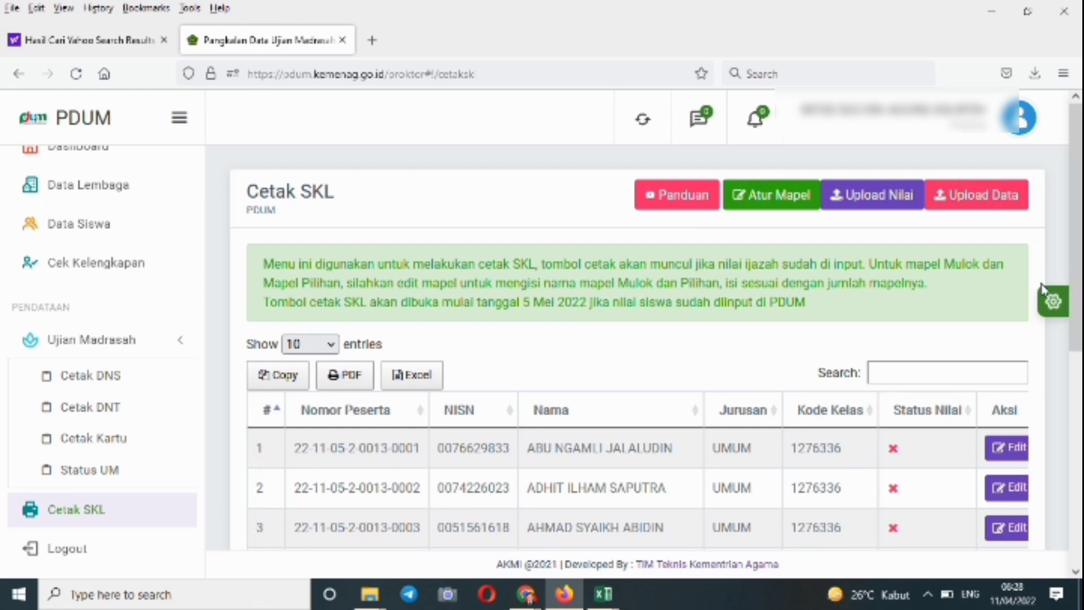
pyautogui.scroll(-1, 1076, 237)
pyautogui.moveTo(1081, 237); pyautogui.dragTo(1037, 117)
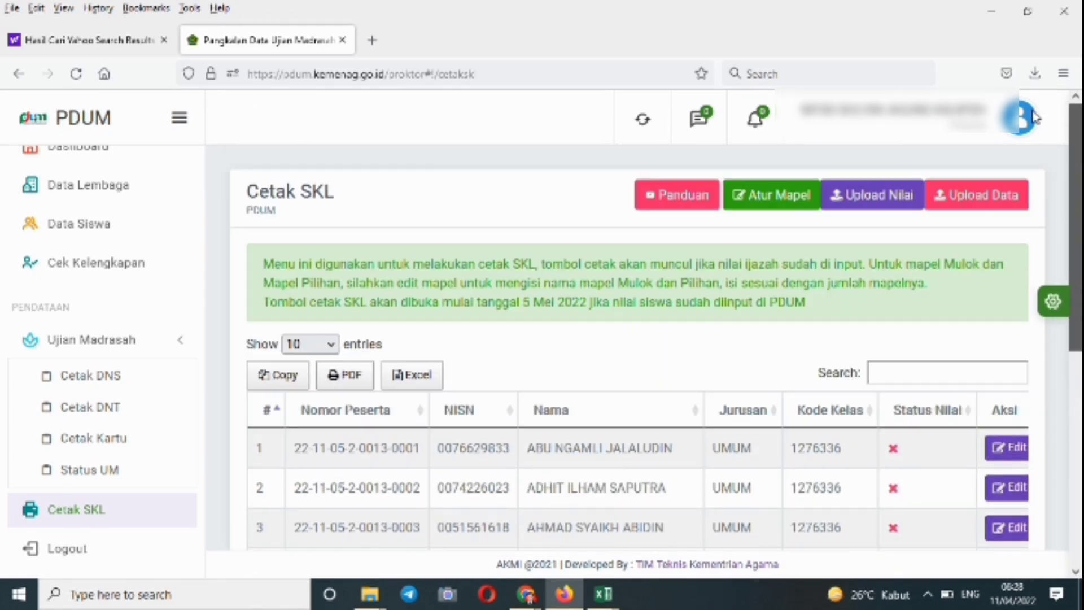
pyautogui.scroll(1, 203, 377)
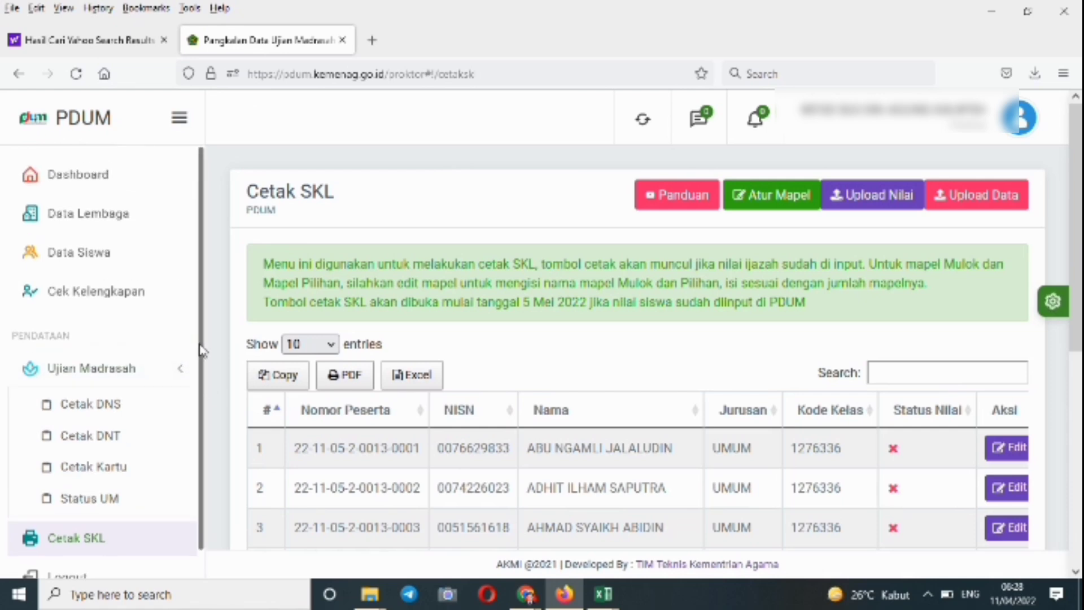